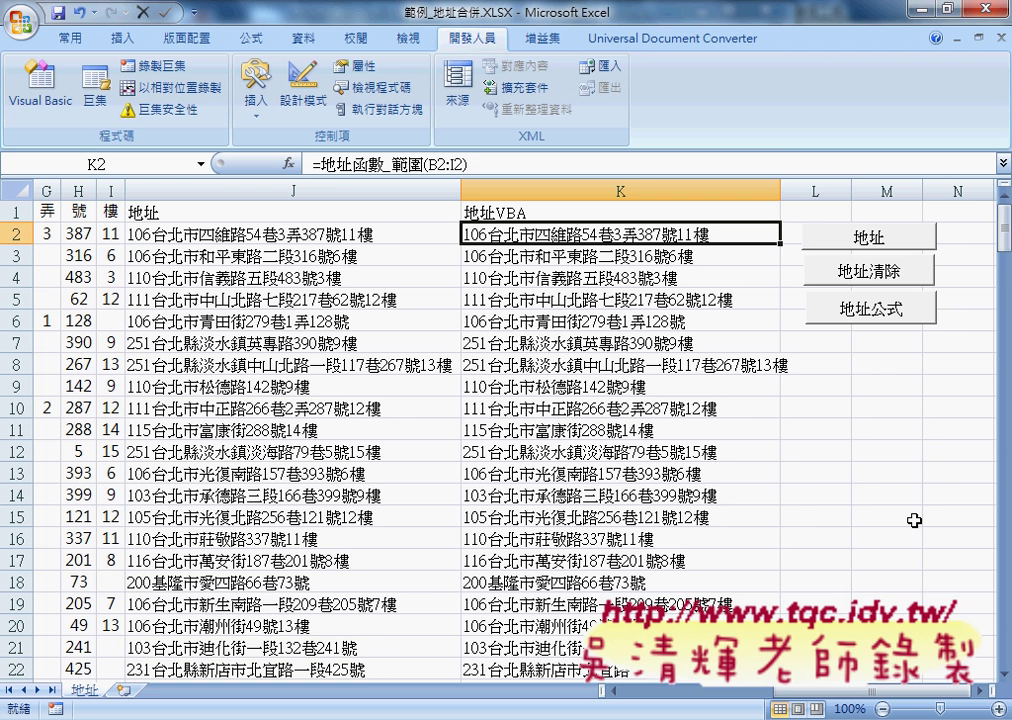
- Inspect the combined address formula in J2 and the house number value in H2
click(283, 235)
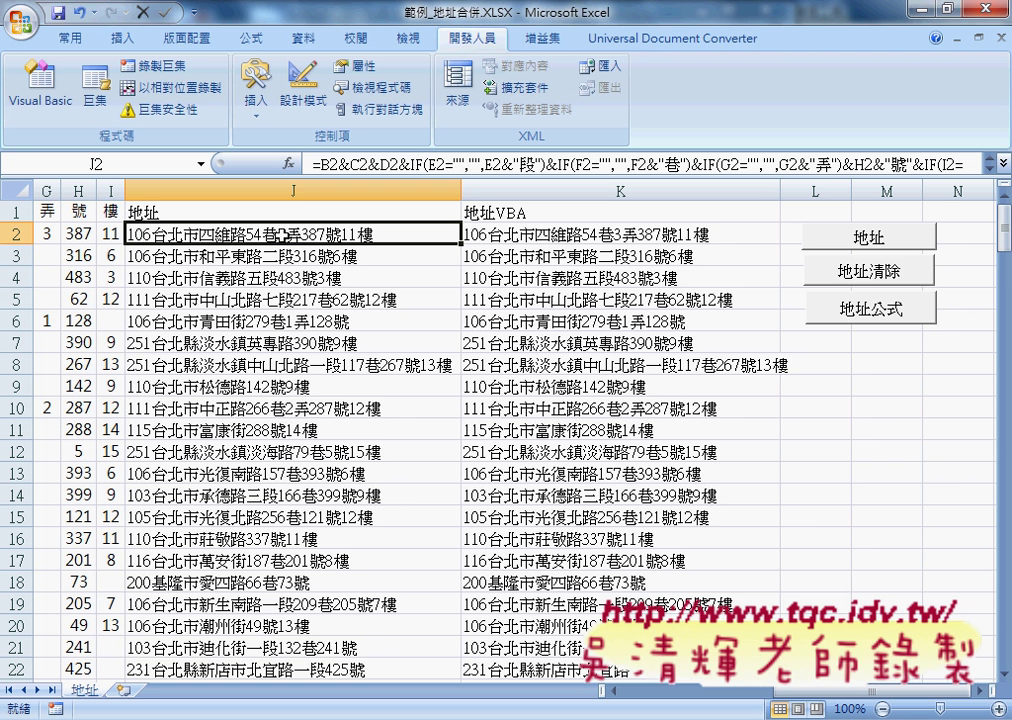
drag(808, 697, 665, 697)
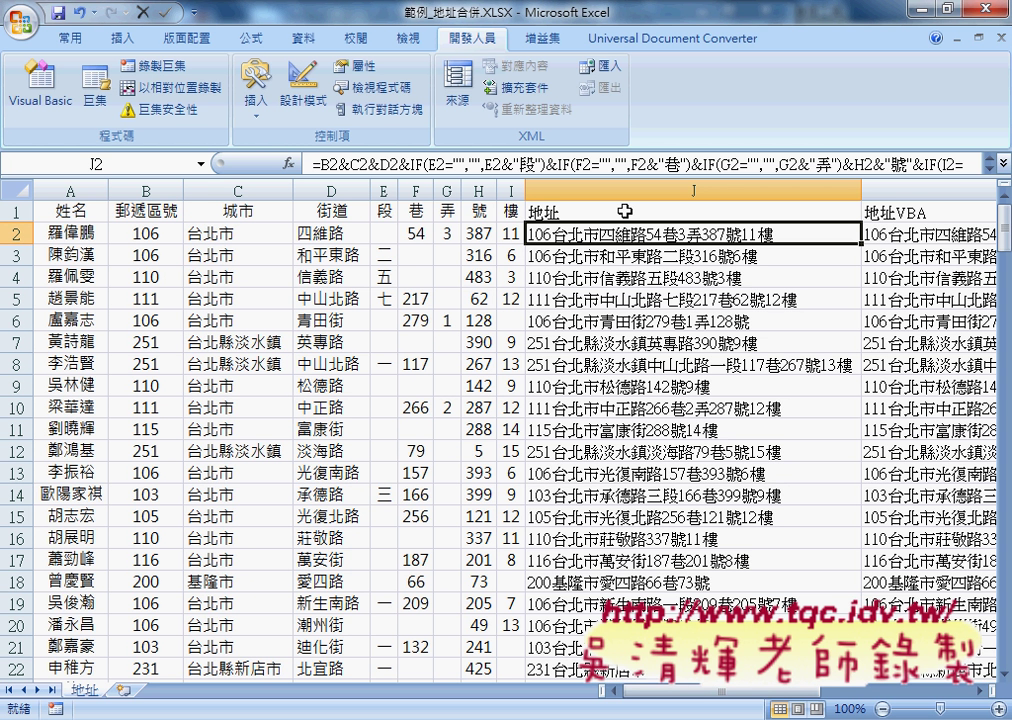
click(477, 234)
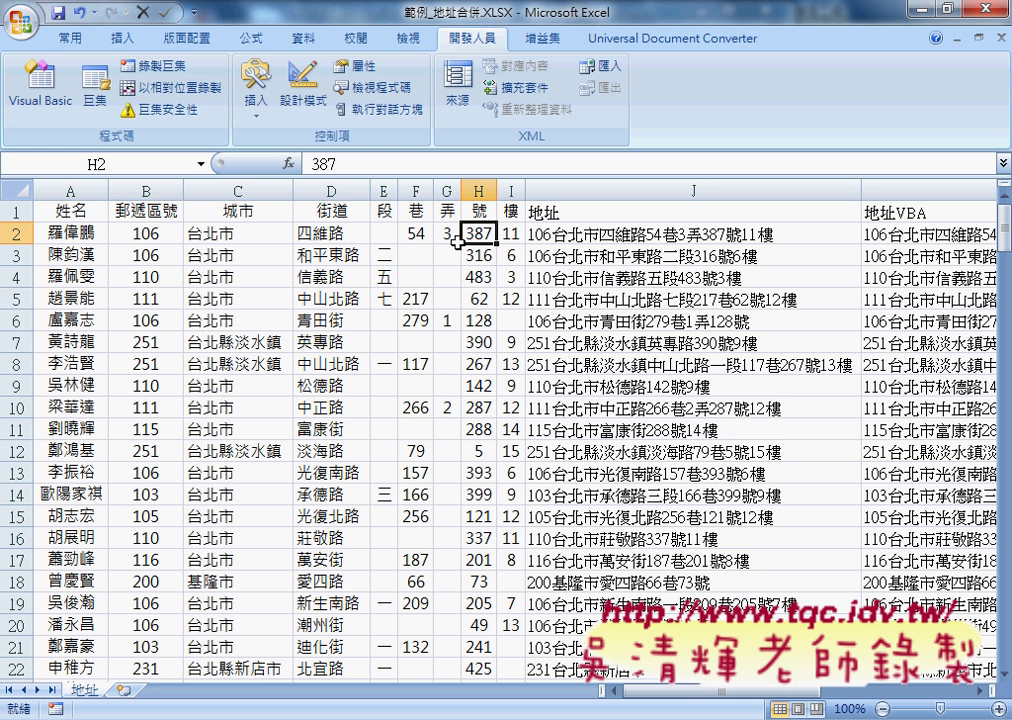
click(578, 233)
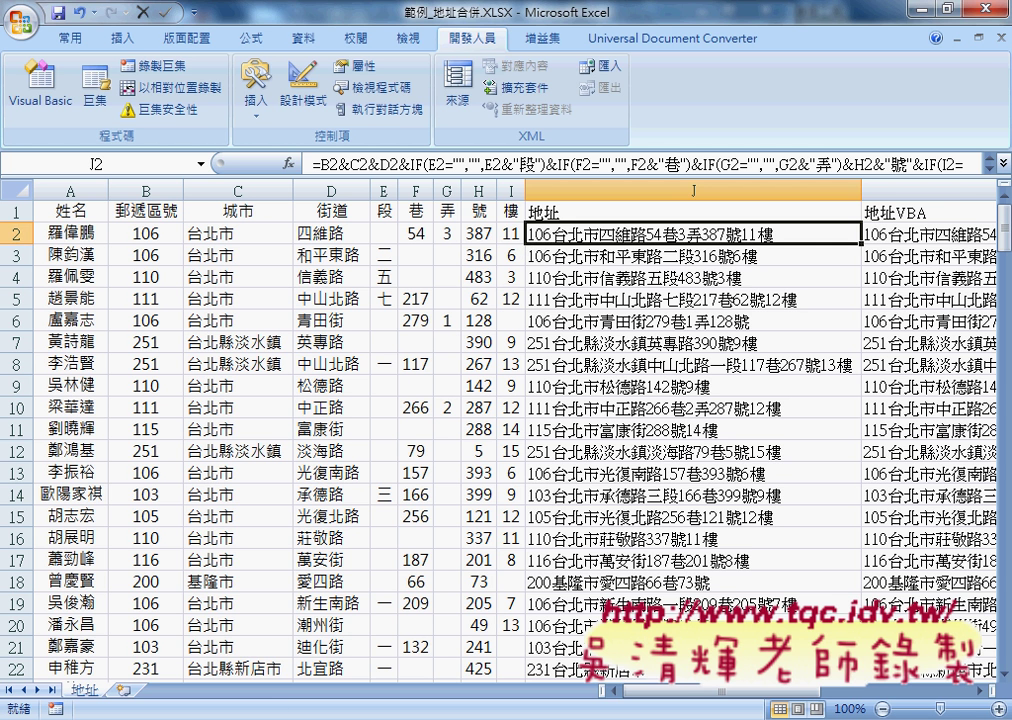
- In the macro-enabled workbook, run the 地址查詢 query with keyword 忠孝東路
click(420, 660)
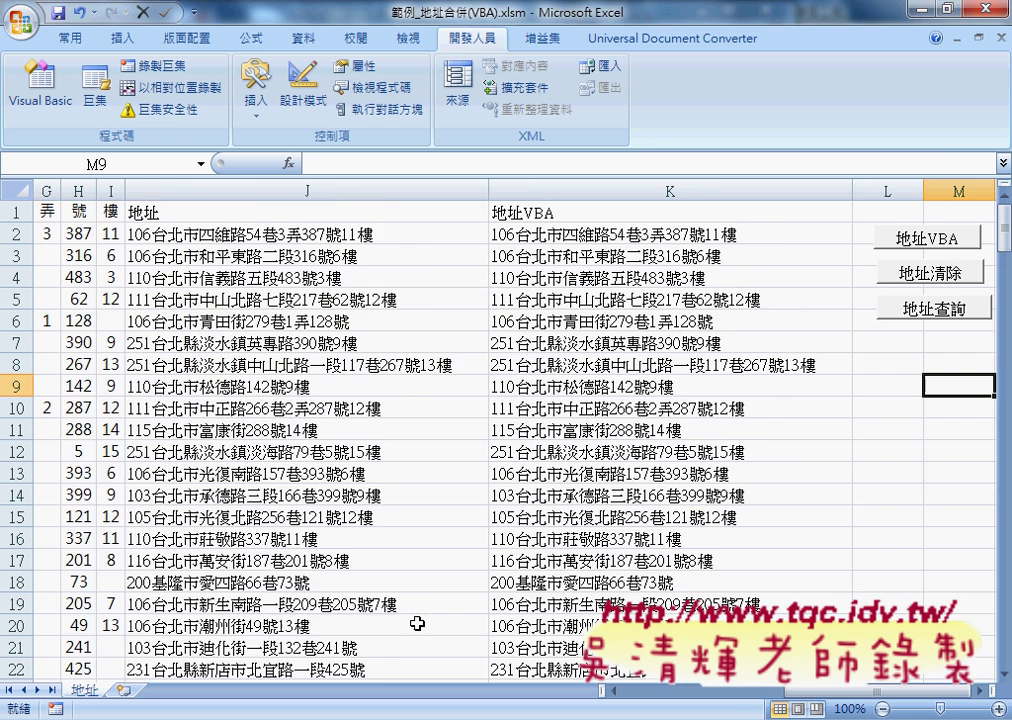
click(919, 312)
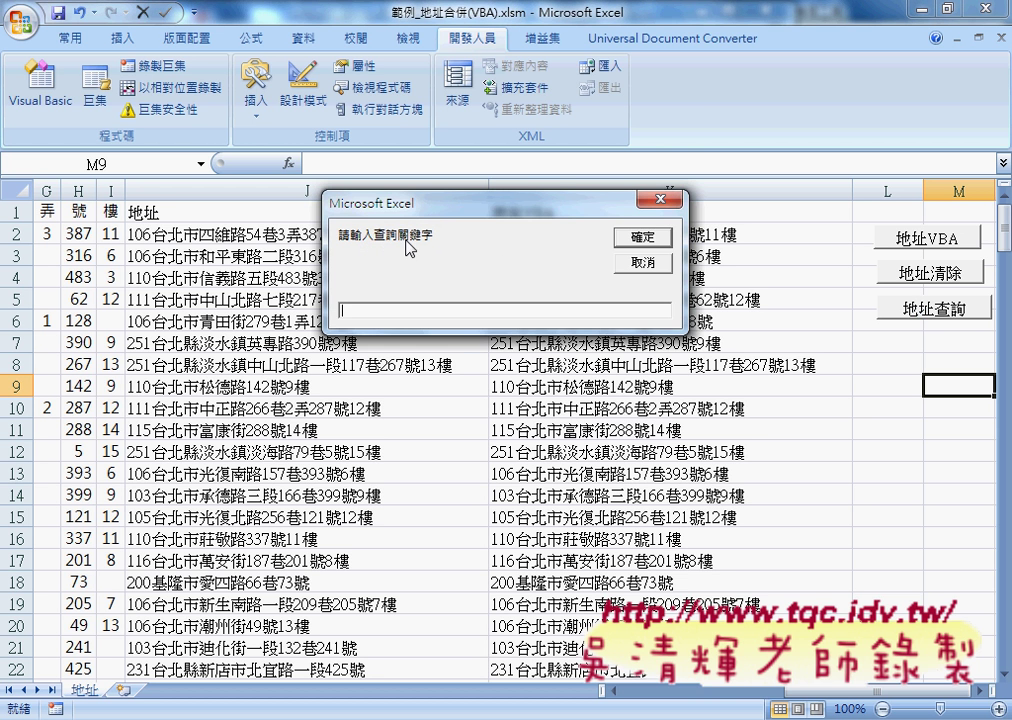
drag(423, 211, 426, 298)
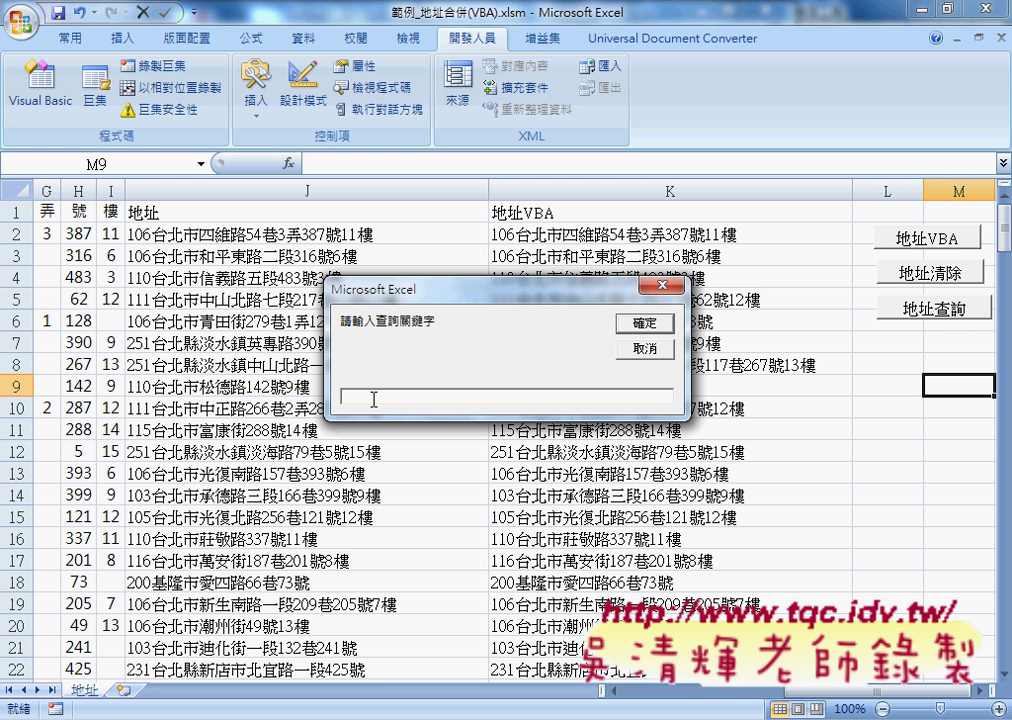
text(忠)
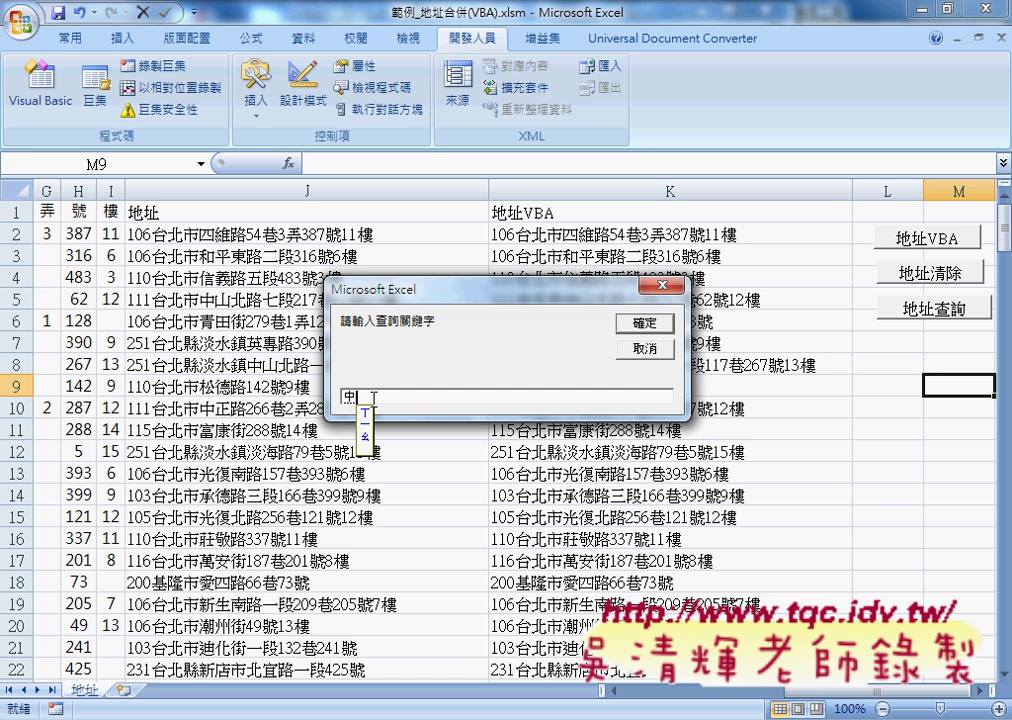
text(孝東路)
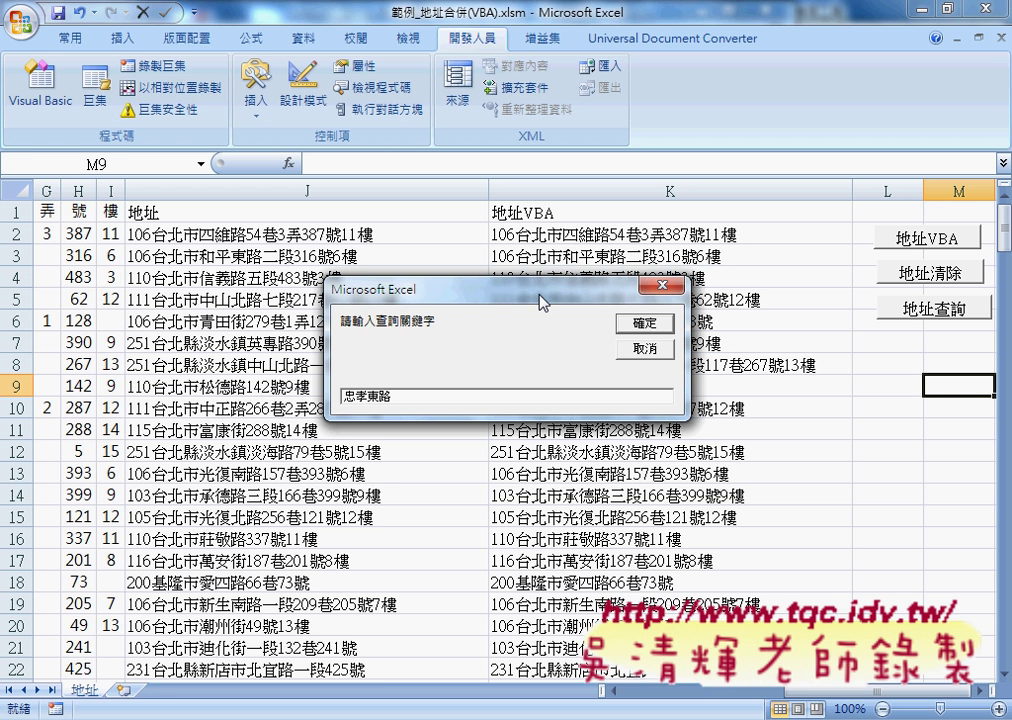
click(637, 330)
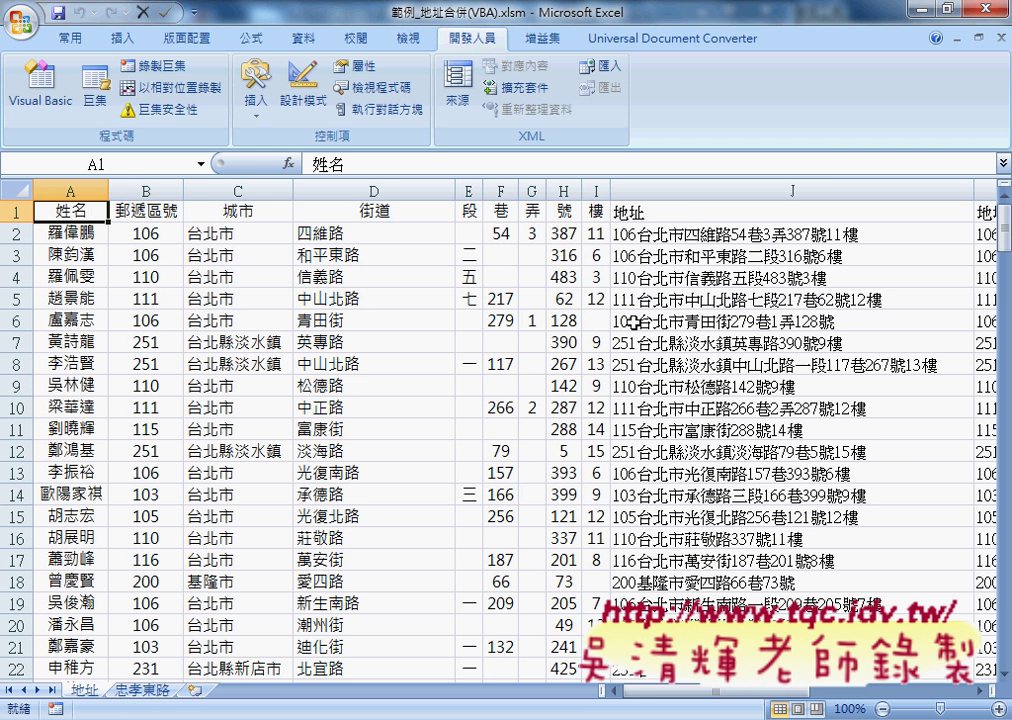
click(142, 693)
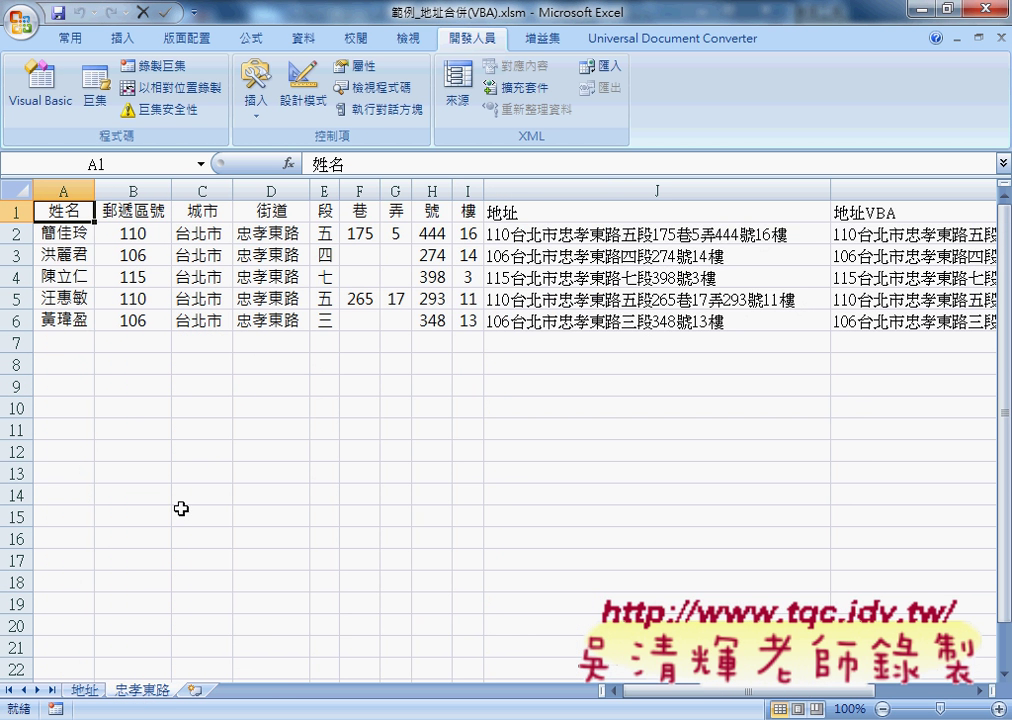
drag(524, 233, 525, 319)
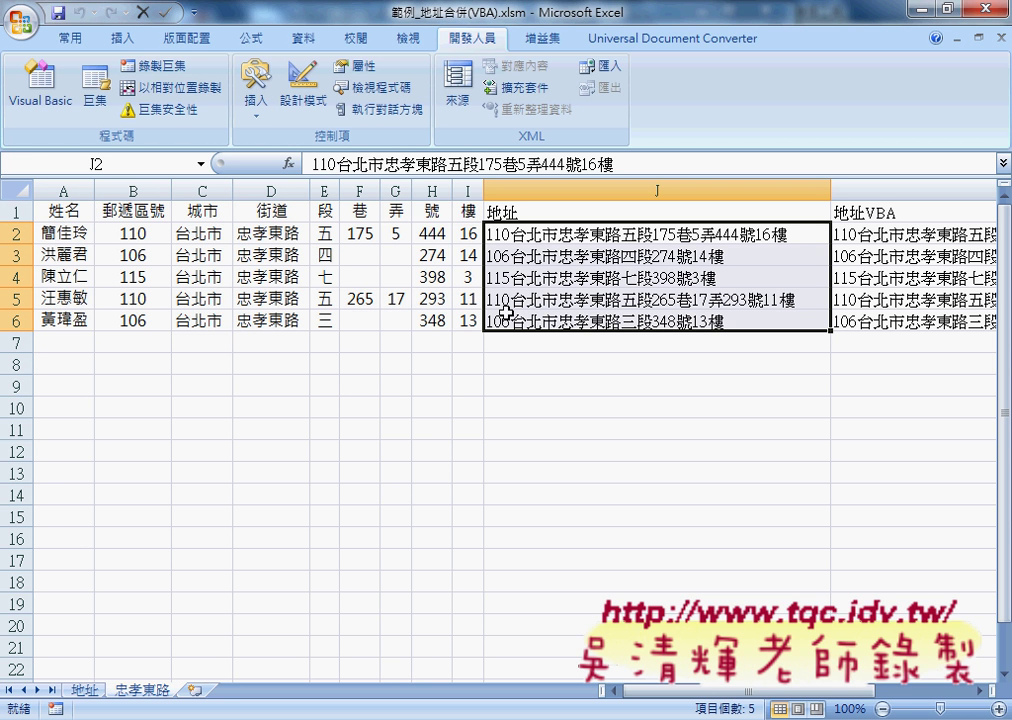
drag(64, 233, 530, 316)
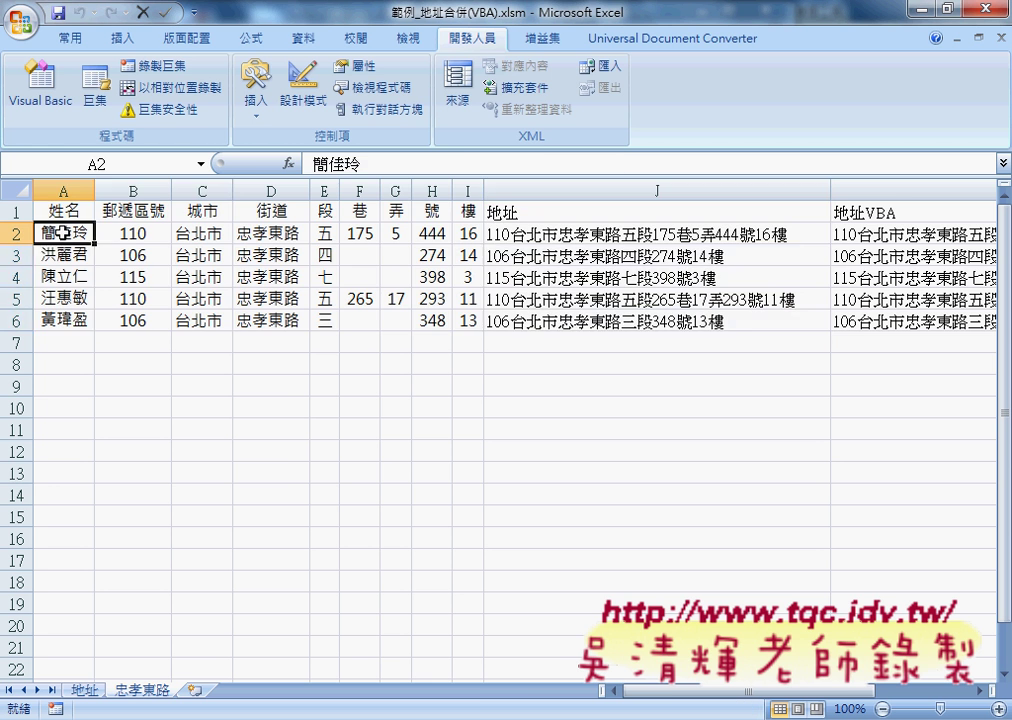
click(530, 318)
drag(555, 233, 550, 321)
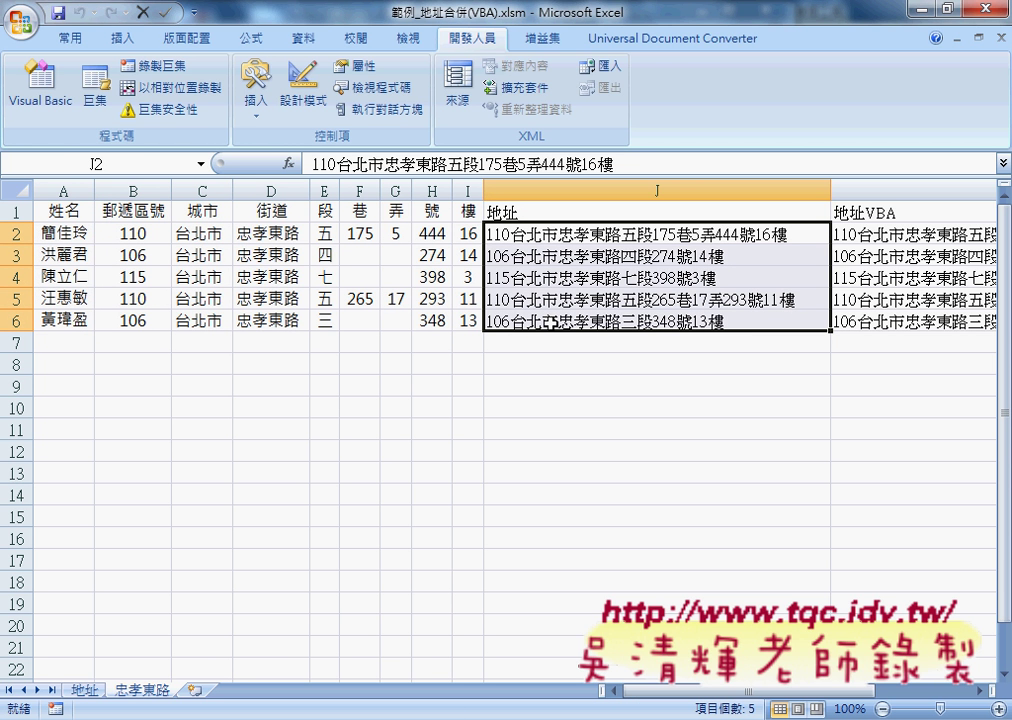
click(88, 690)
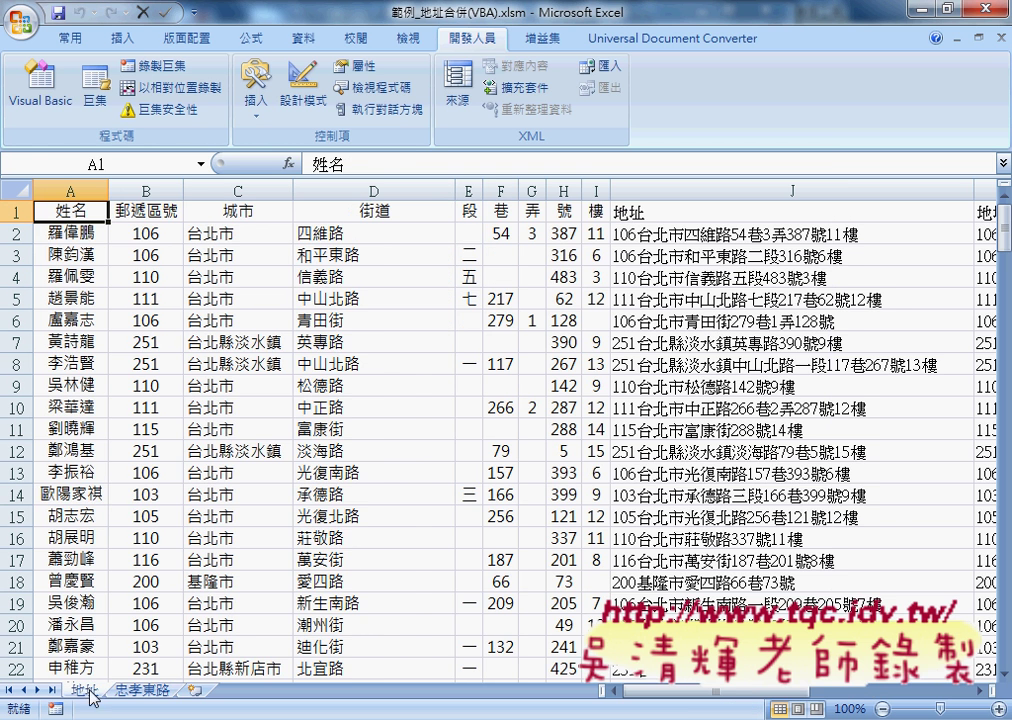
drag(760, 695, 870, 695)
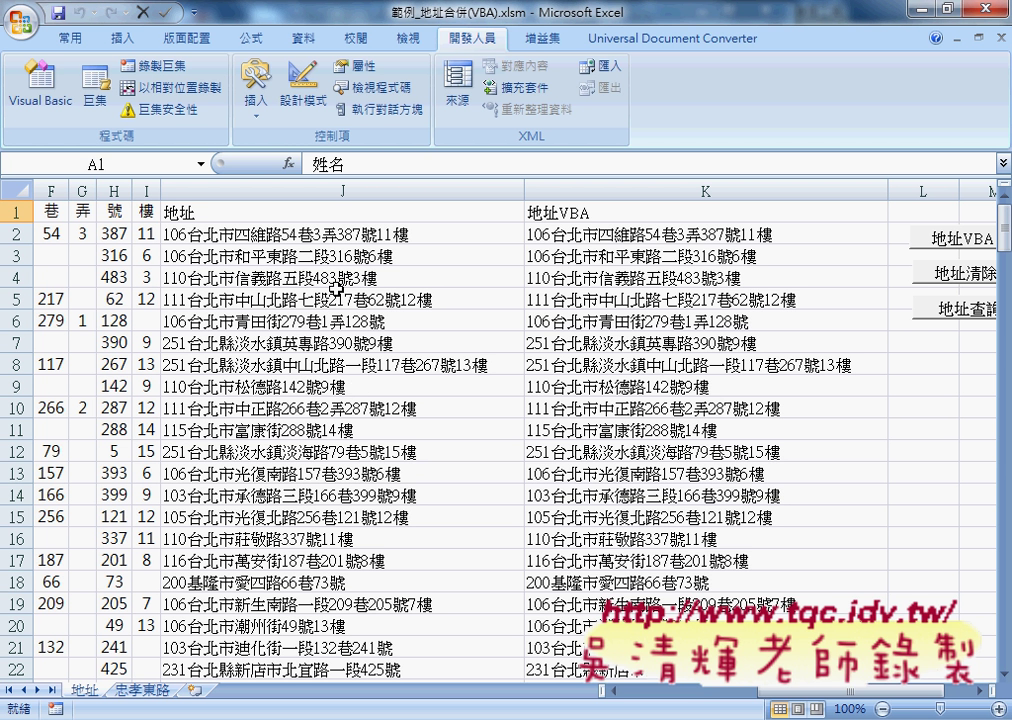
- Turn on Data filtering for the address table headers
click(304, 40)
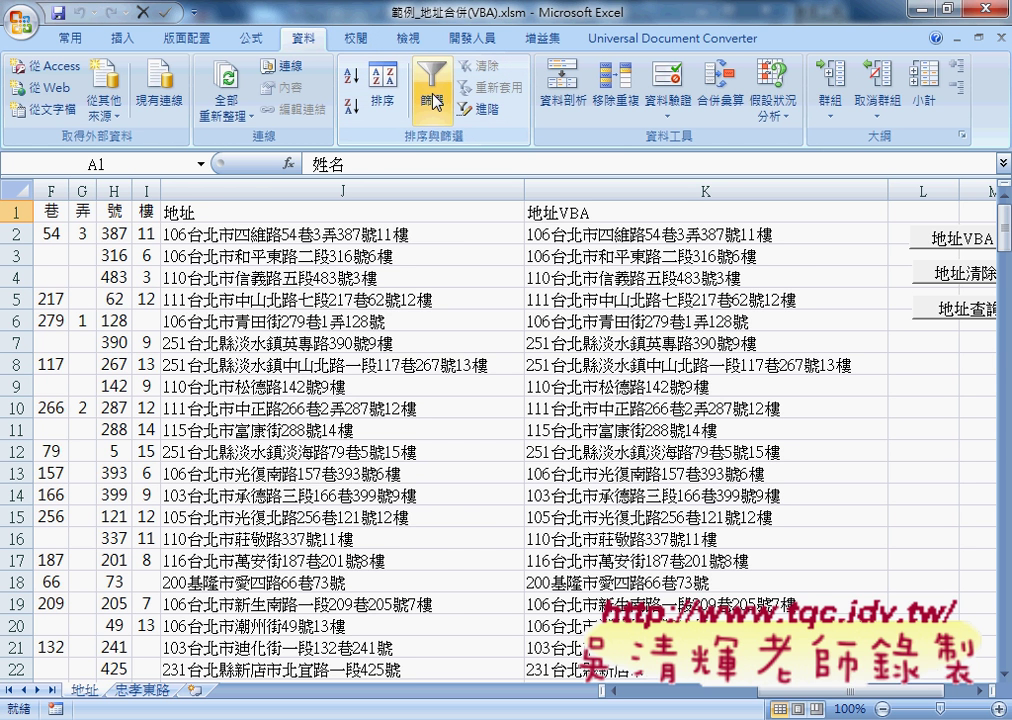
click(433, 101)
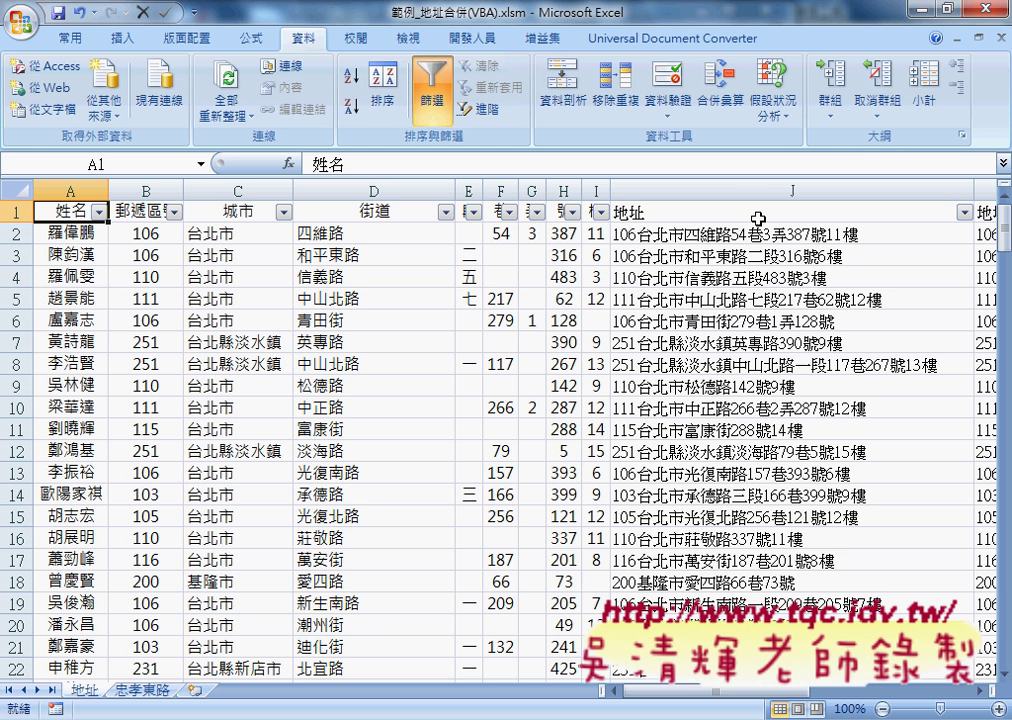
click(705, 213)
click(64, 211)
- Show the 地址 column's 文字篩選 > 包含 option, annotating it and the 忠孝東路 sheet
click(965, 212)
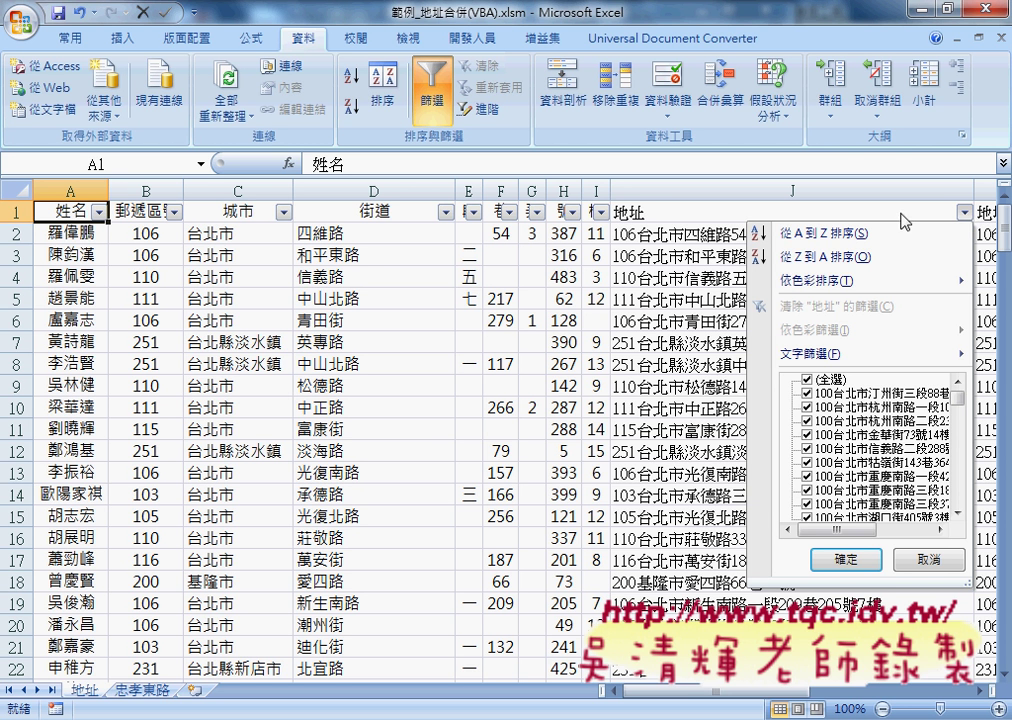
mouse_move(758, 355)
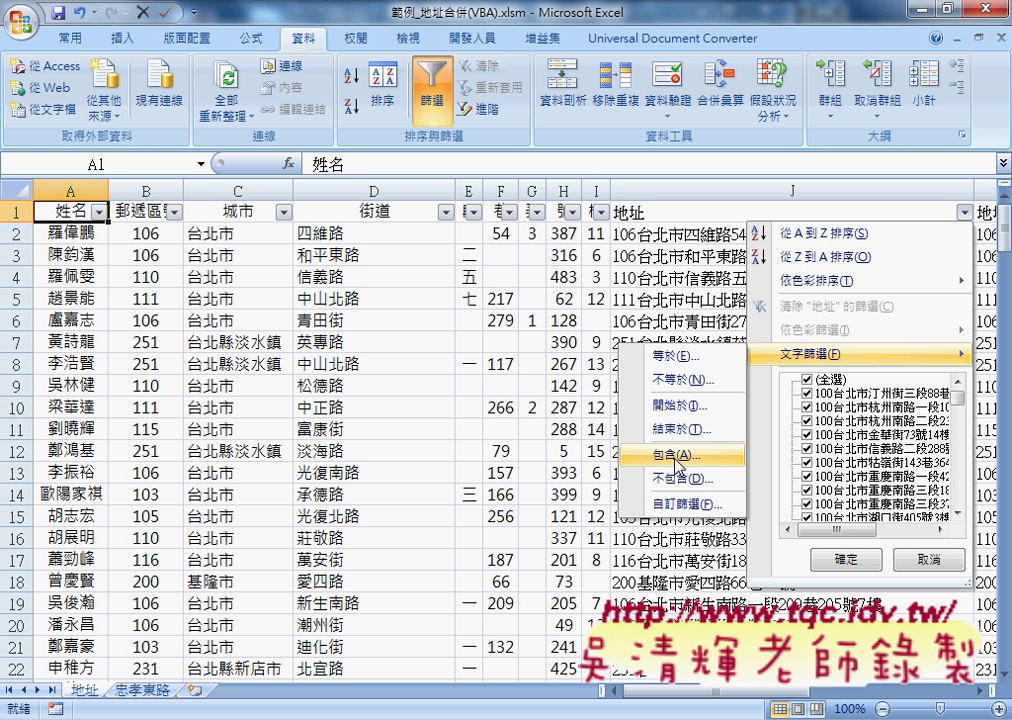
mouse_move(685, 466)
mouse_down()
mouse_move(632, 466)
mouse_move(688, 444)
mouse_up()
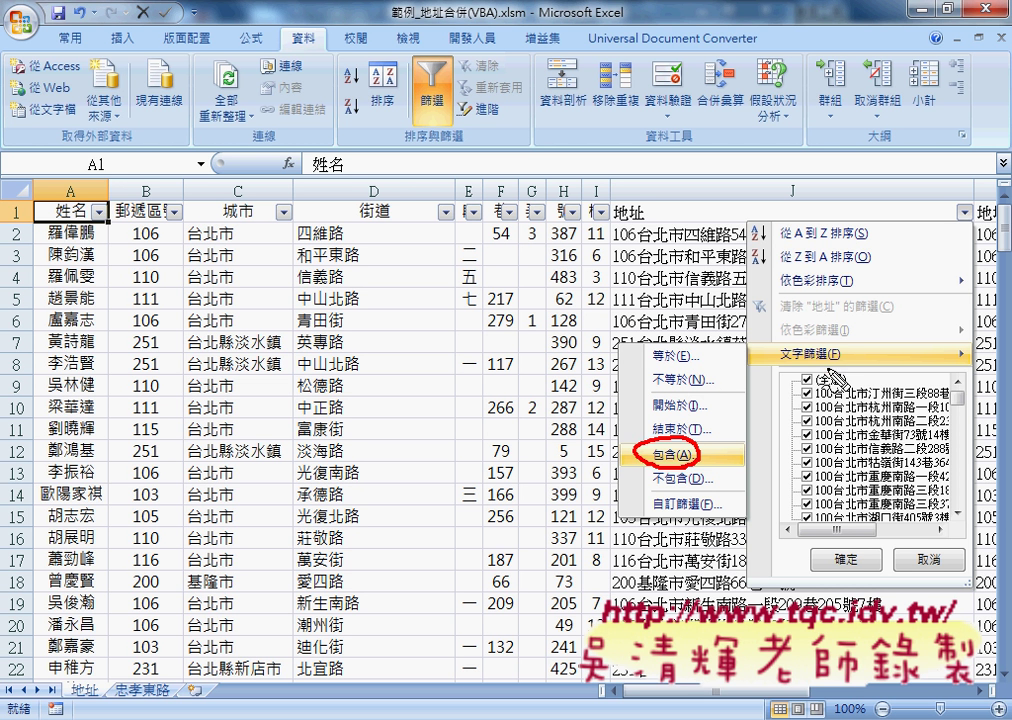
drag(770, 336, 677, 440)
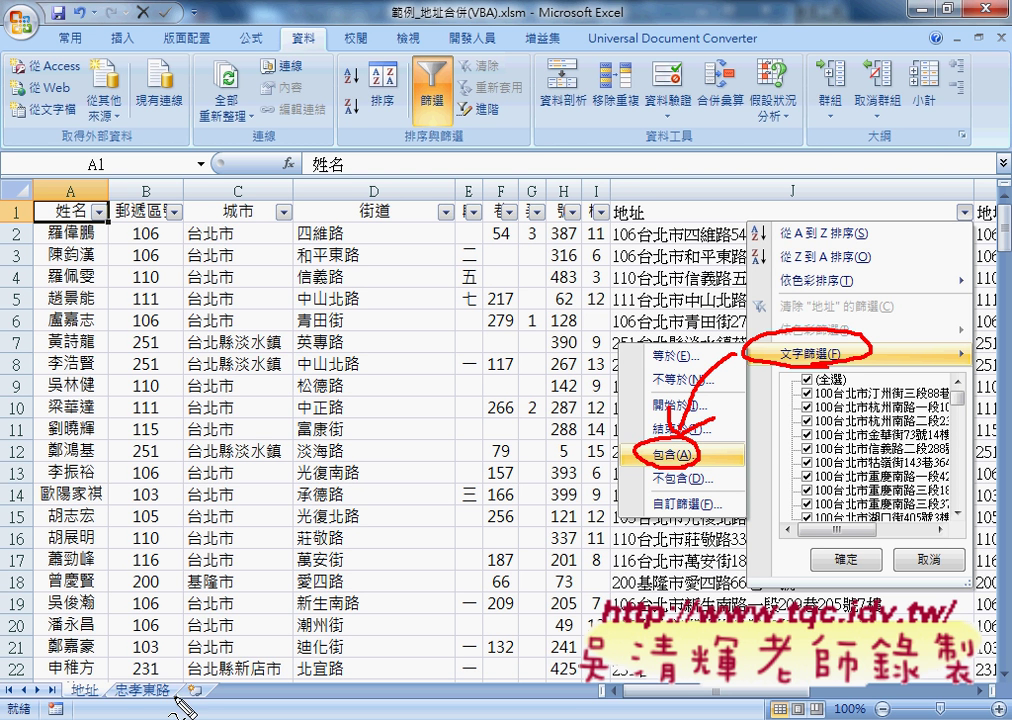
drag(165, 684, 150, 682)
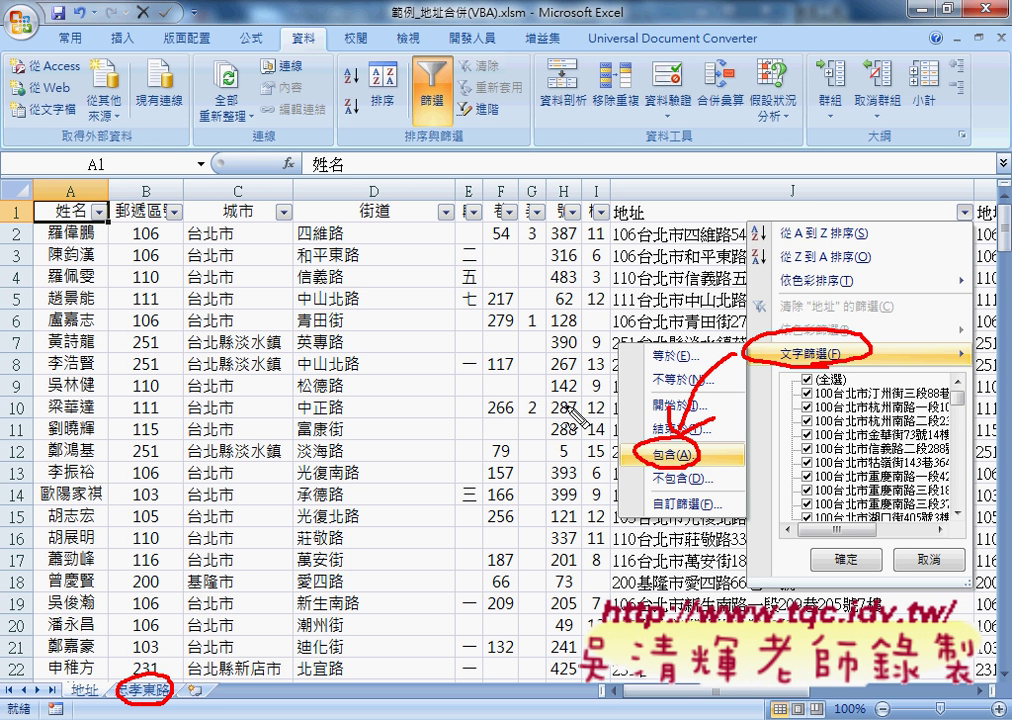
click(575, 413)
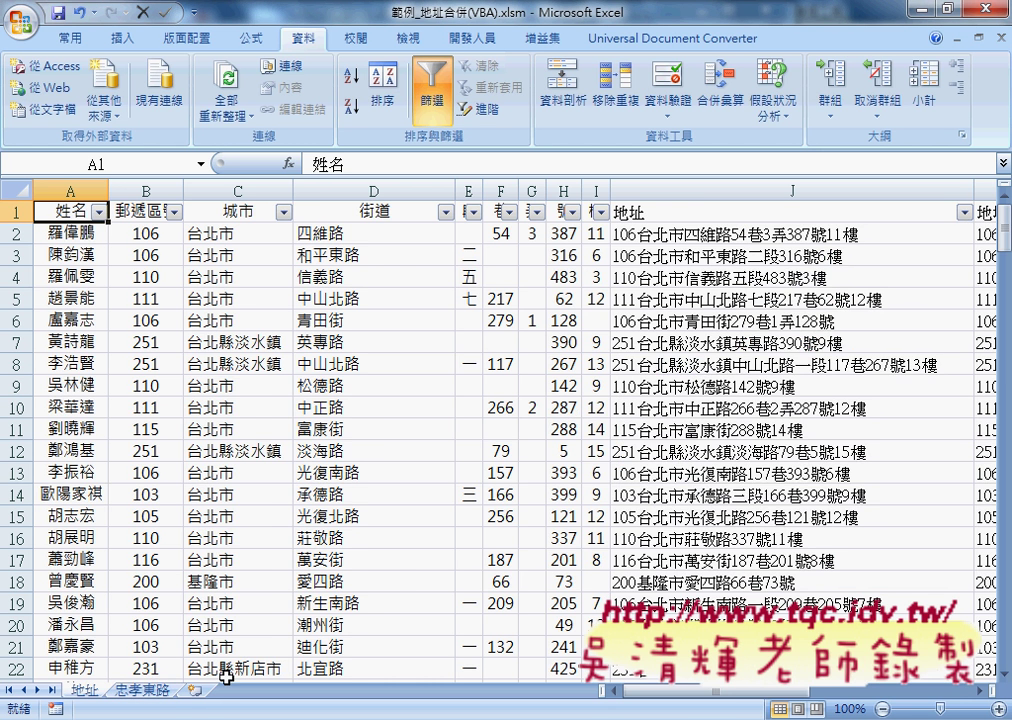
- Filter the 地址 column to addresses containing 忠孝東路, leaving 5 of 206 rows
click(143, 690)
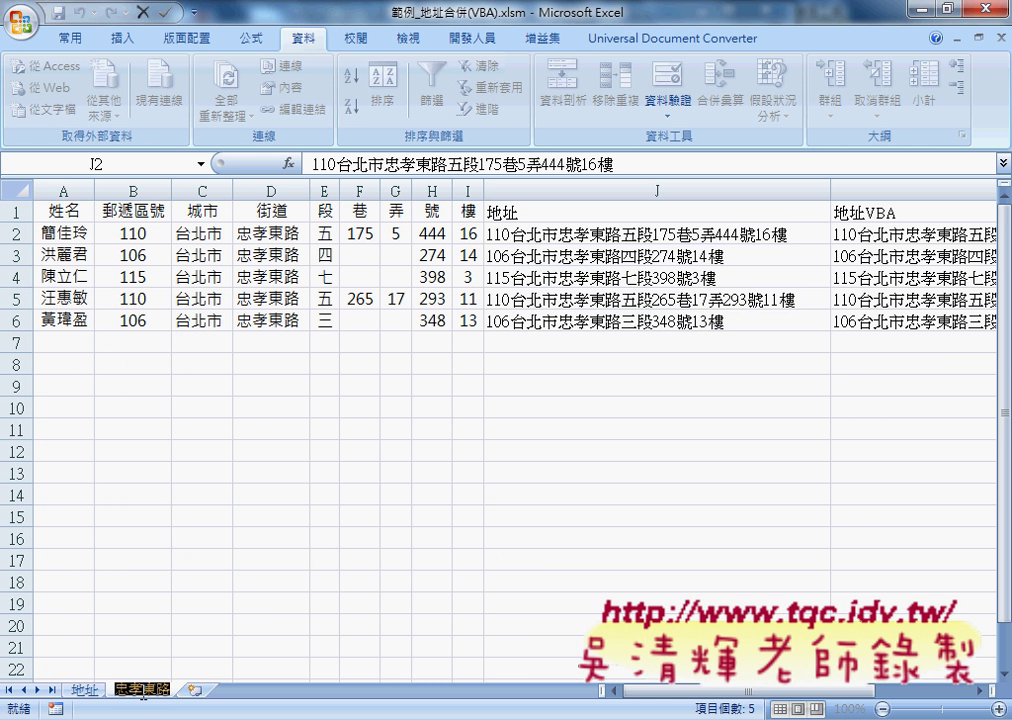
click(85, 690)
click(964, 211)
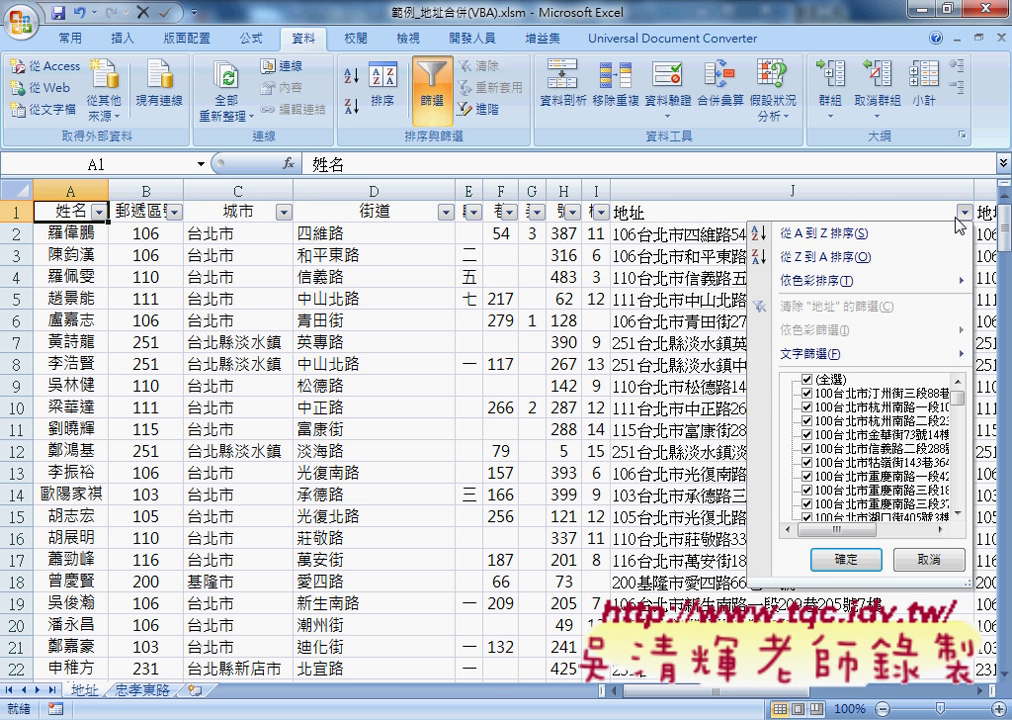
mouse_move(850, 354)
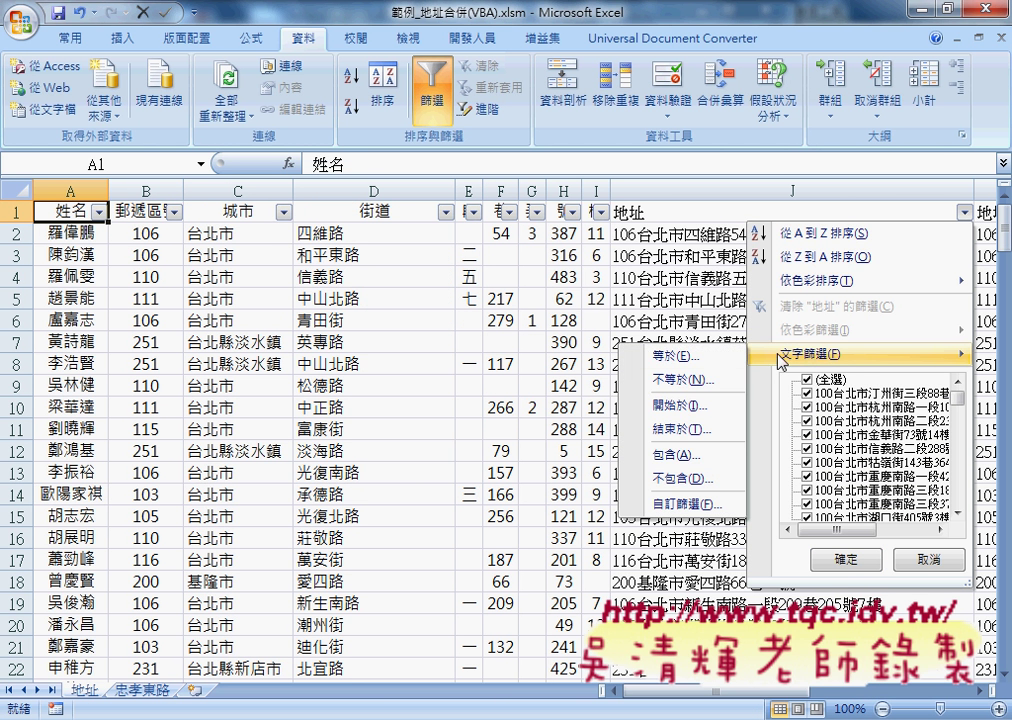
click(697, 457)
right_click(406, 310)
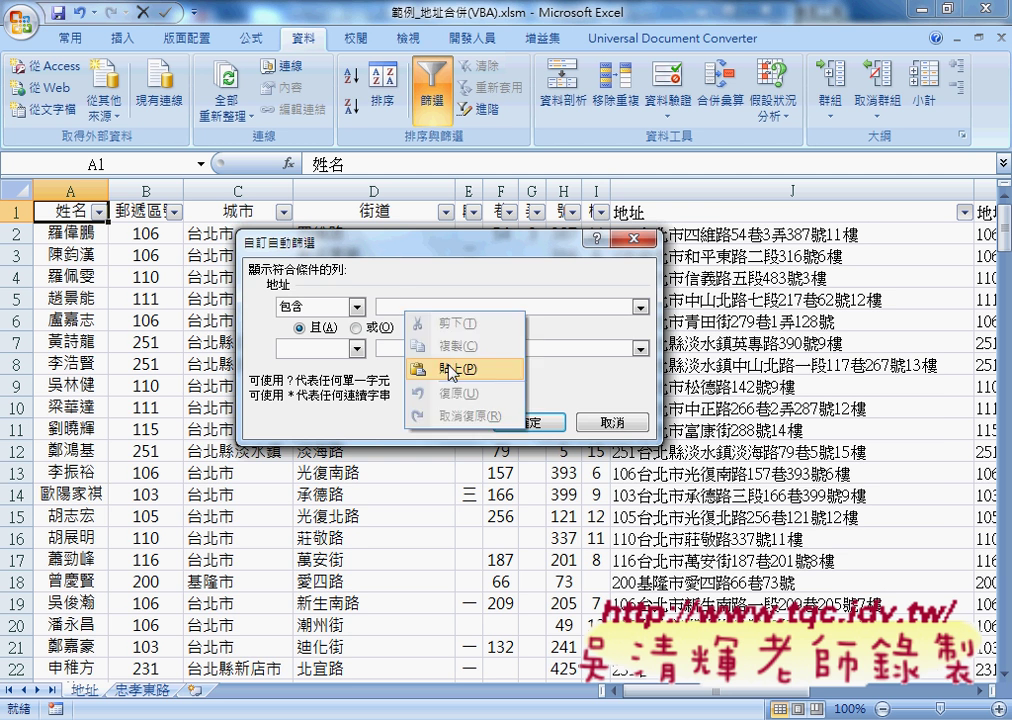
click(452, 368)
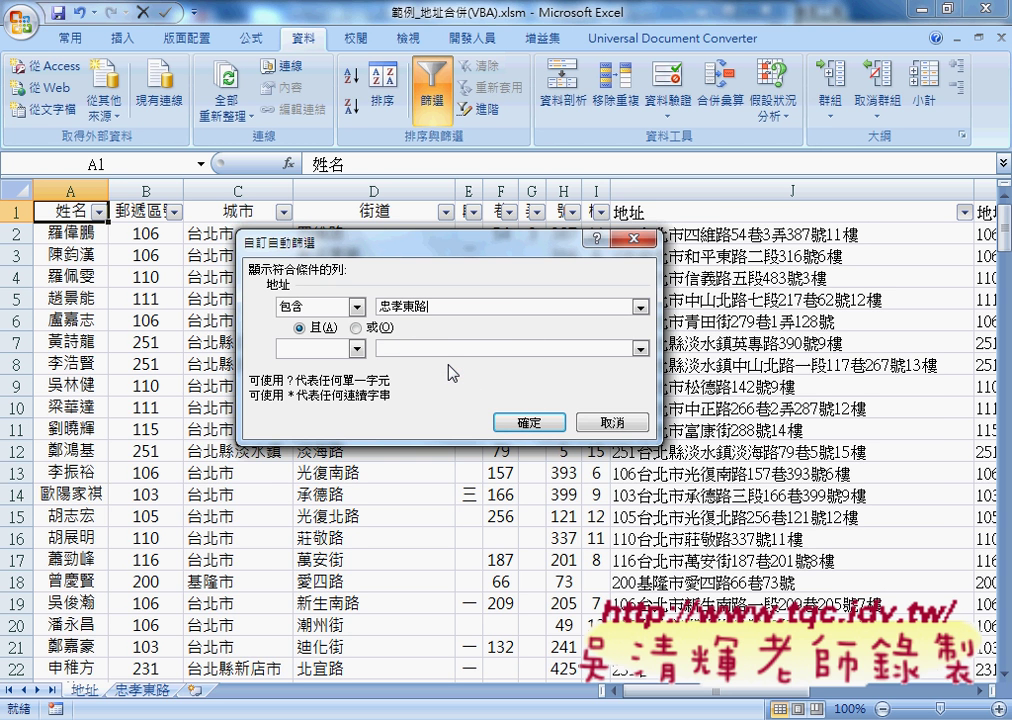
click(531, 424)
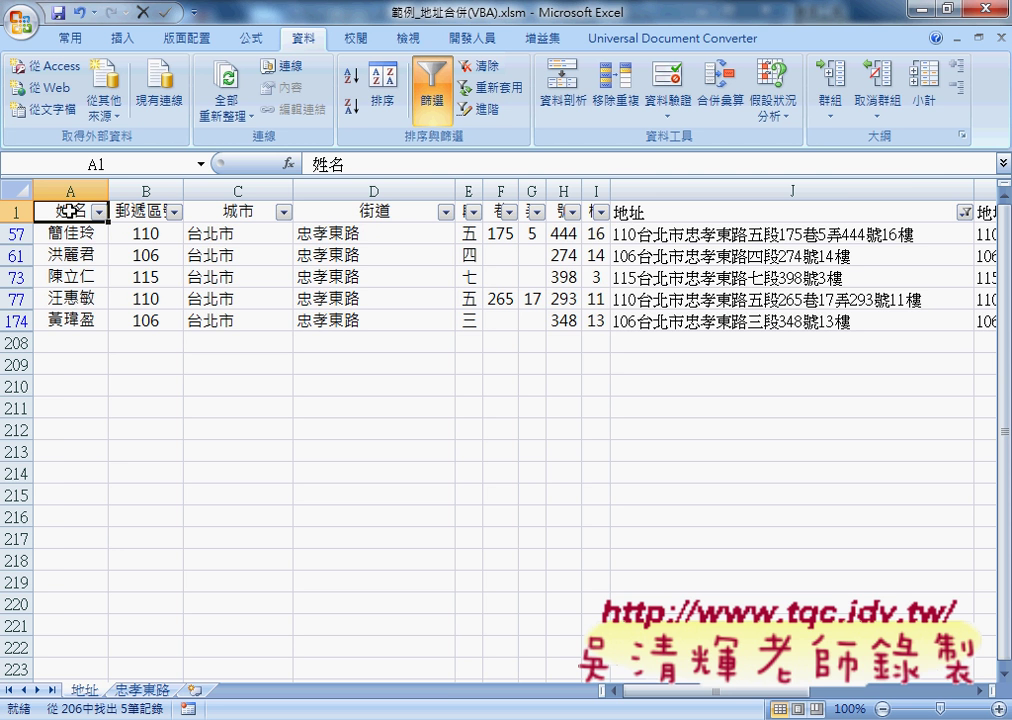
- Copy the filtered table with headers into a new sheet at A1
mouse_move(71, 211)
mouse_down()
mouse_move(912, 212)
mouse_move(912, 321)
mouse_up()
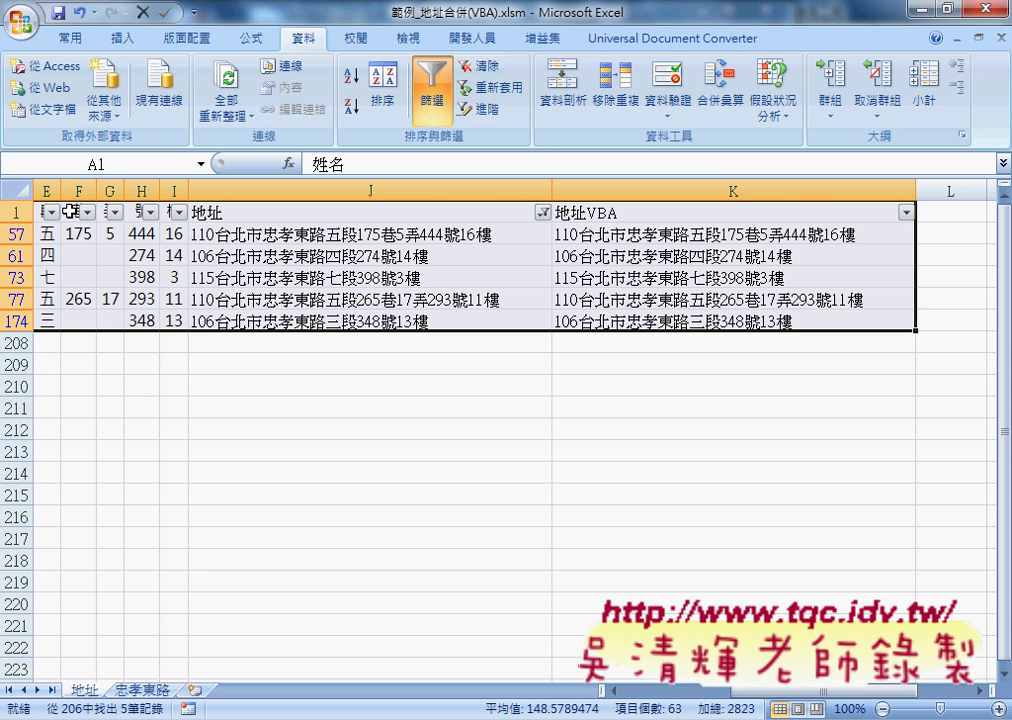
key(ctrl+c)
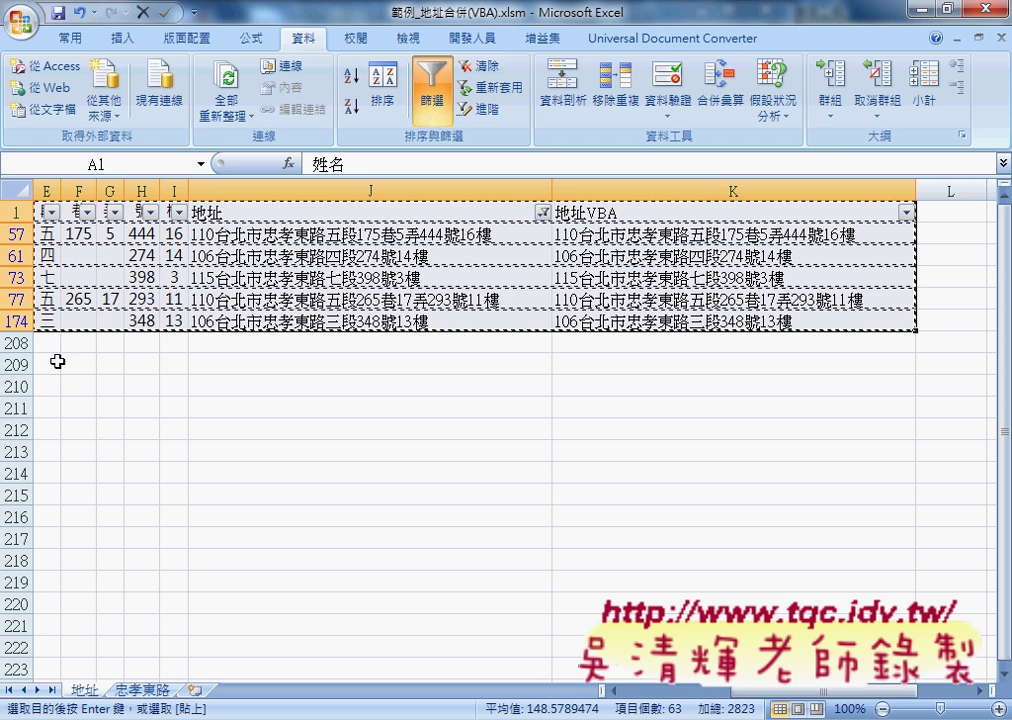
click(197, 691)
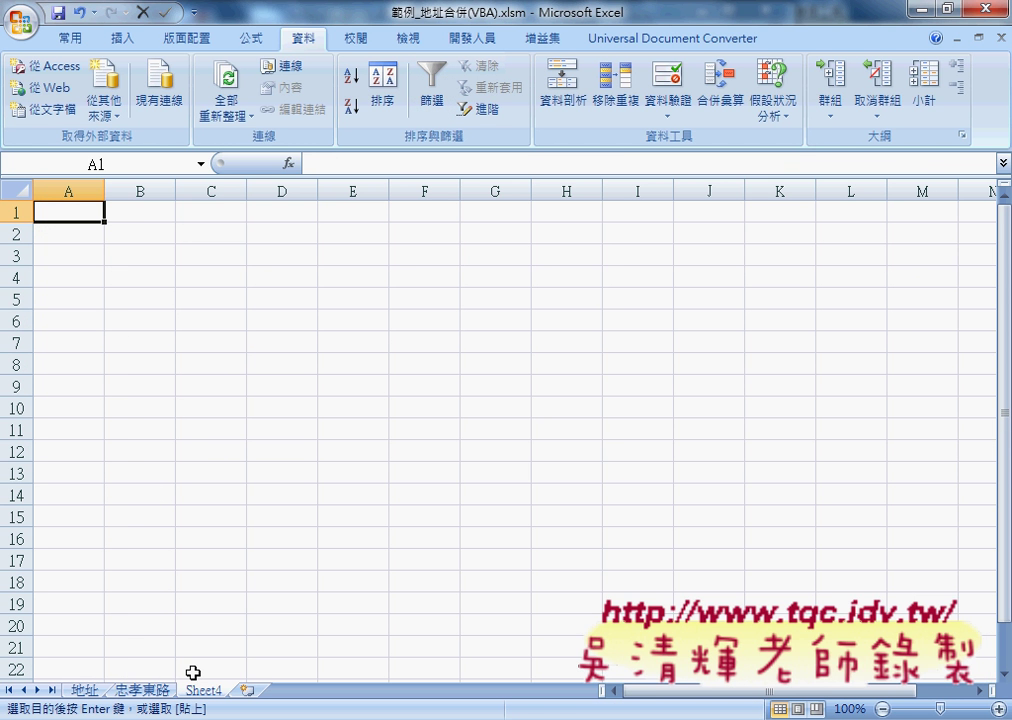
key(ctrl+v)
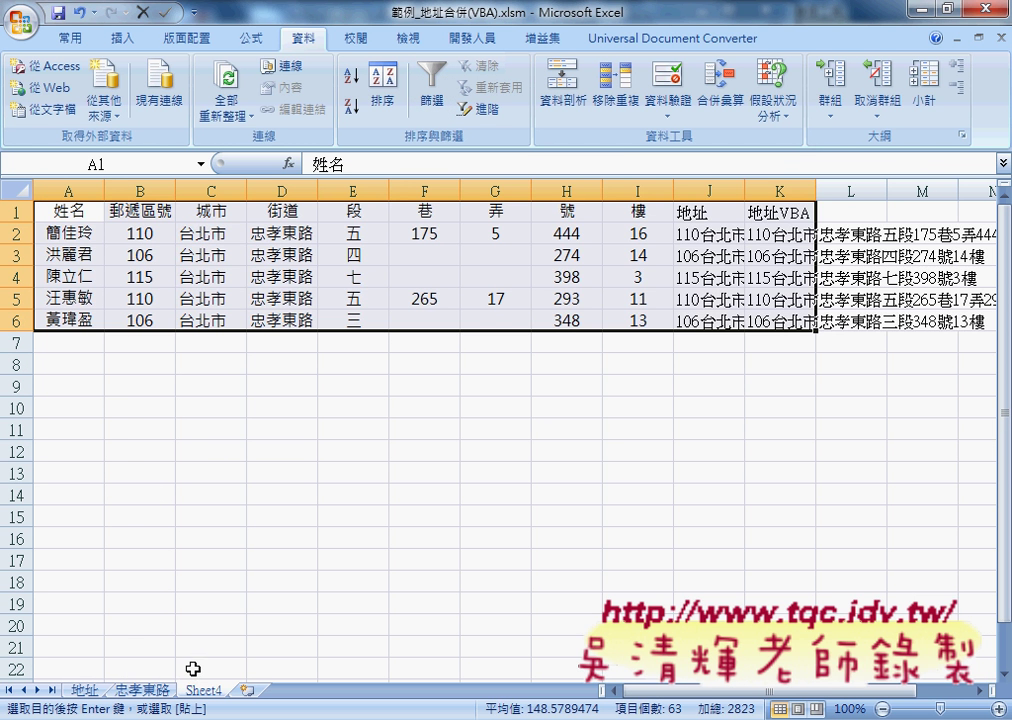
- AutoFit the row height of the pasted rows
click(69, 38)
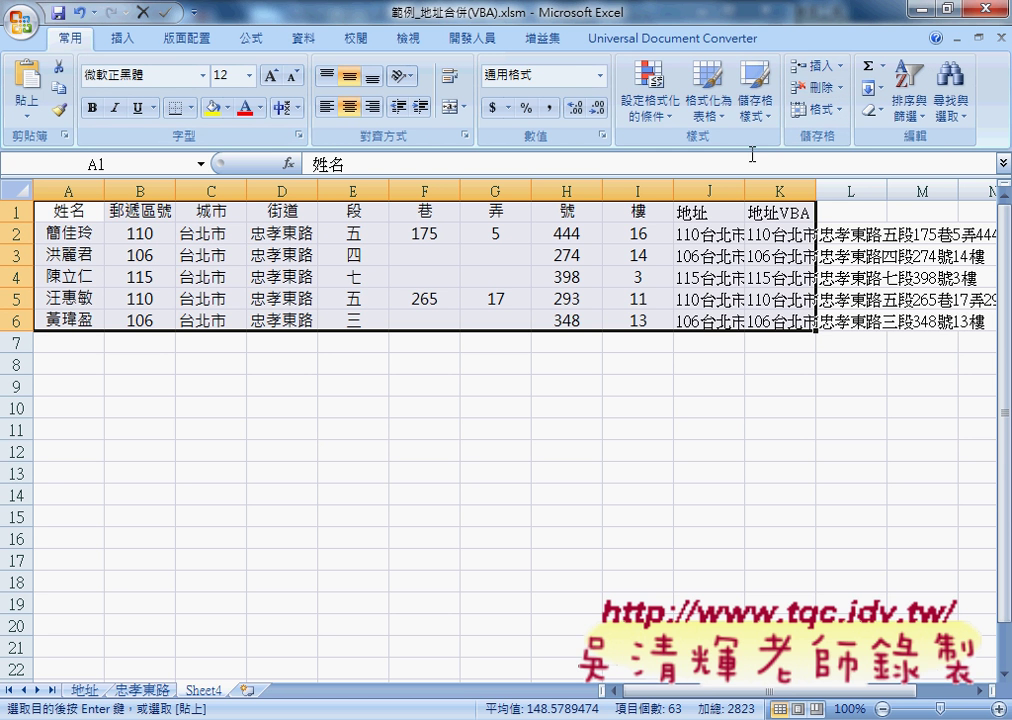
click(771, 118)
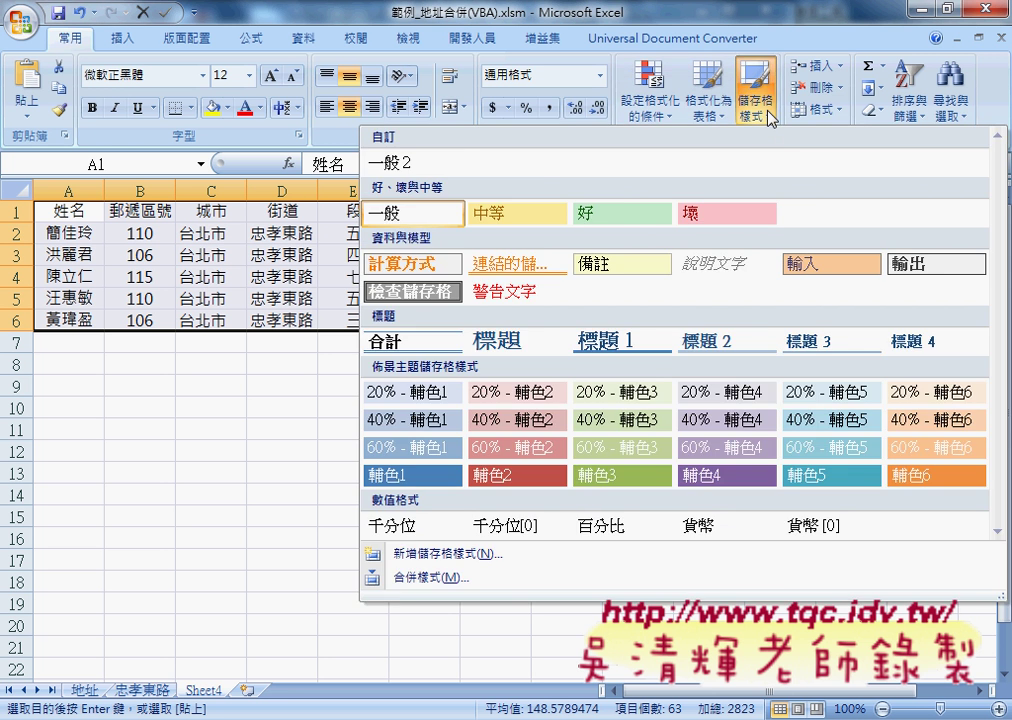
click(768, 117)
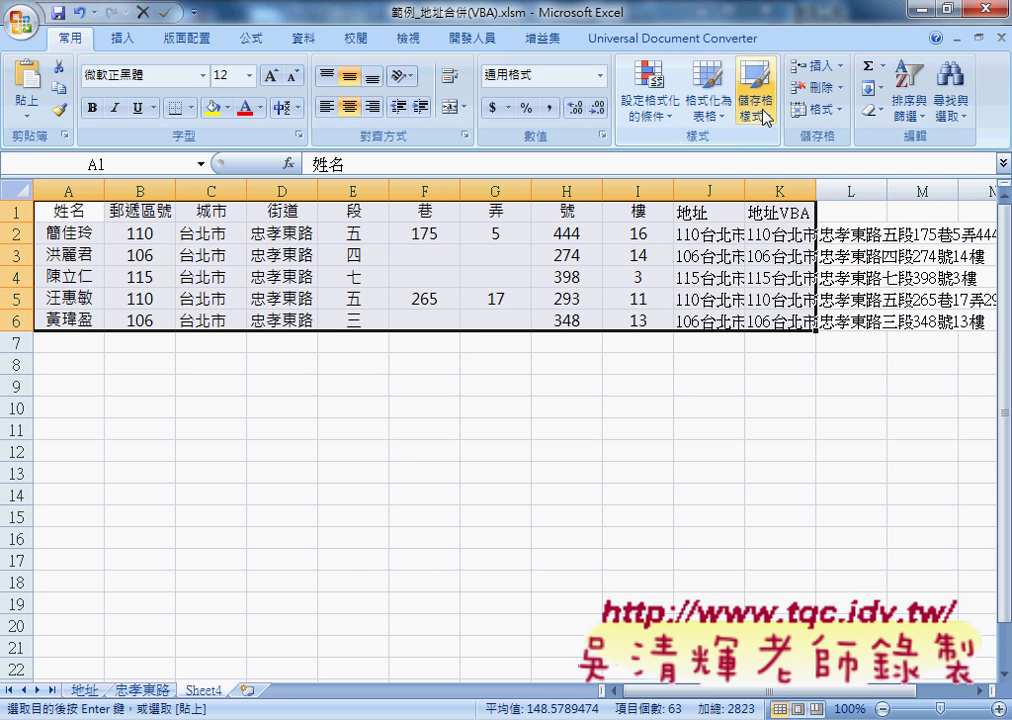
click(820, 110)
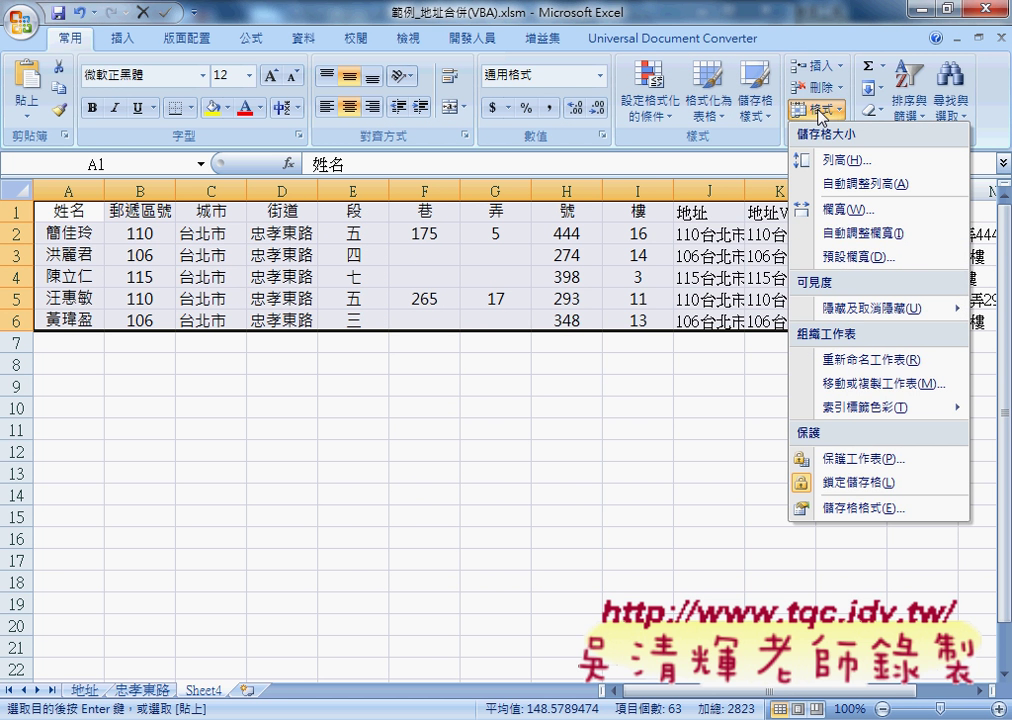
click(858, 185)
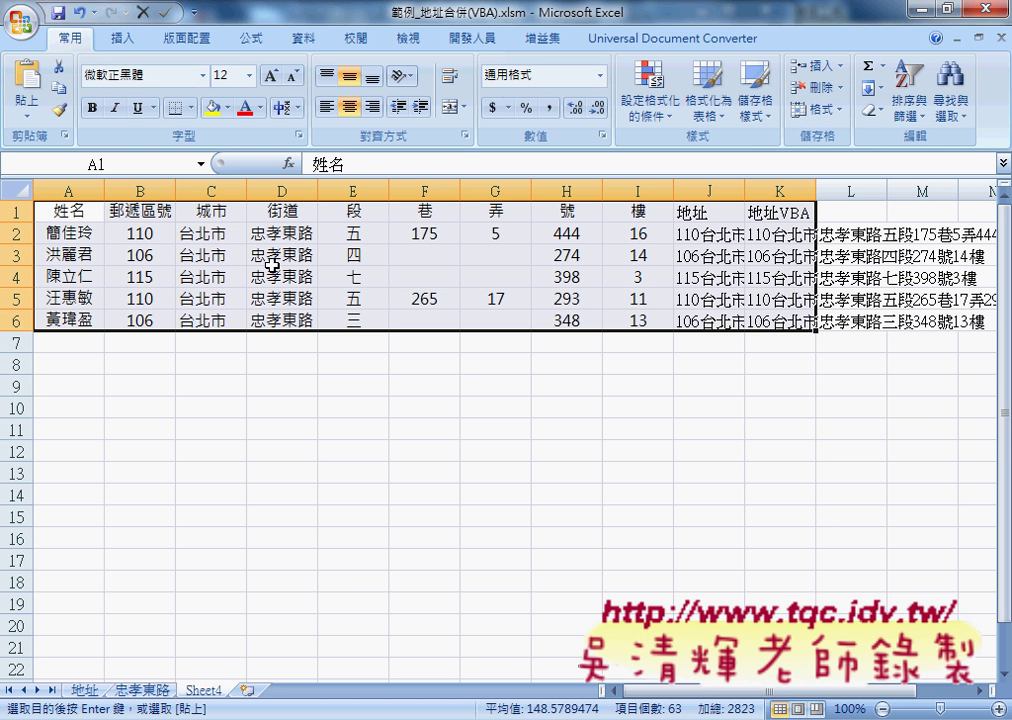
- Delete the old 忠孝東路 sheet and rename Sheet4 to 忠孝東路
right_click(160, 692)
click(220, 487)
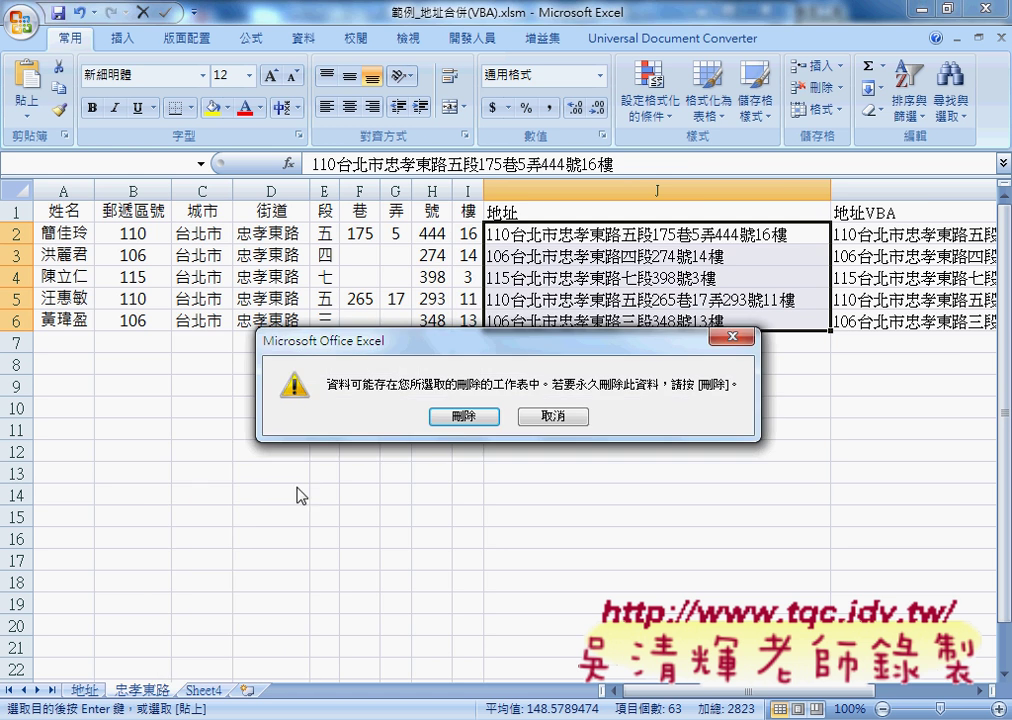
click(463, 420)
double_click(143, 691)
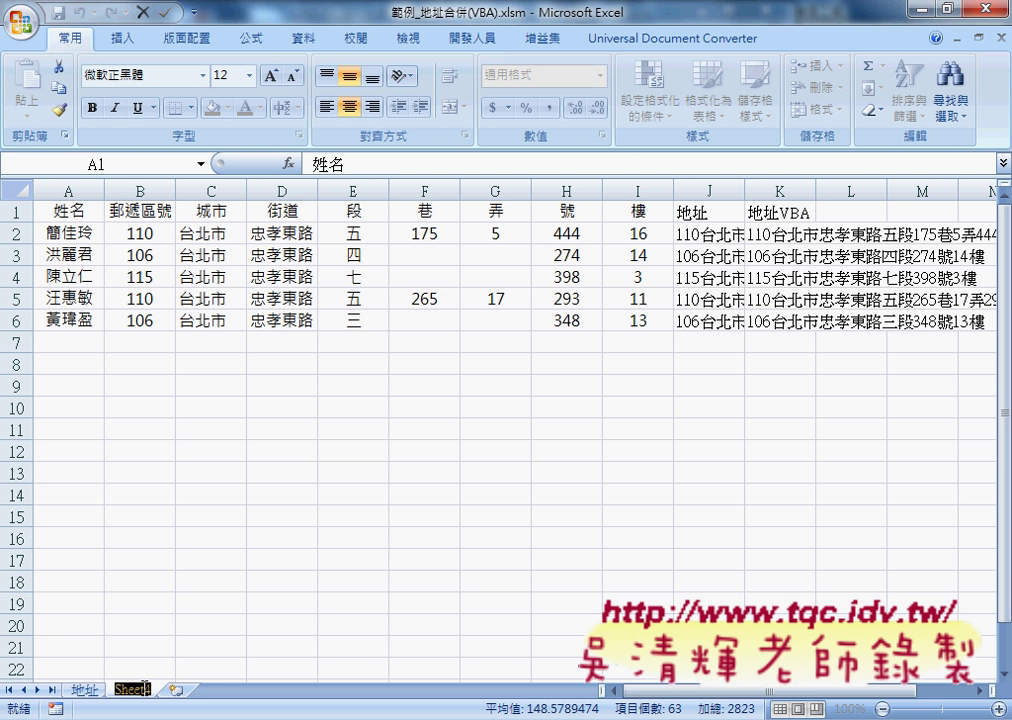
text(ㄓ)
text(中)
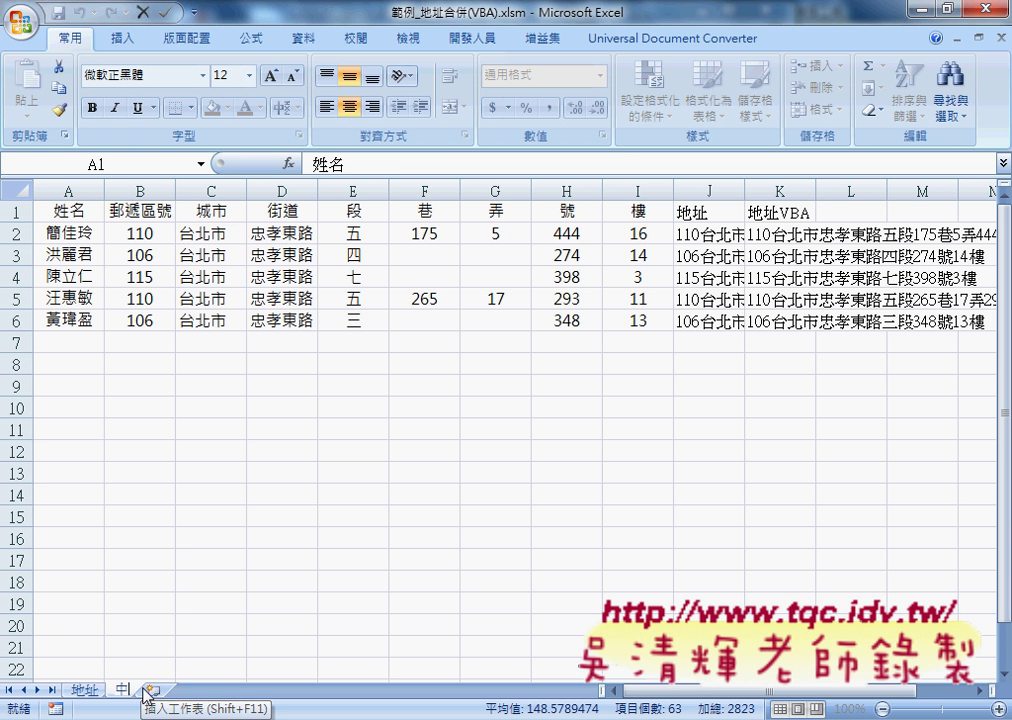
text(孝)
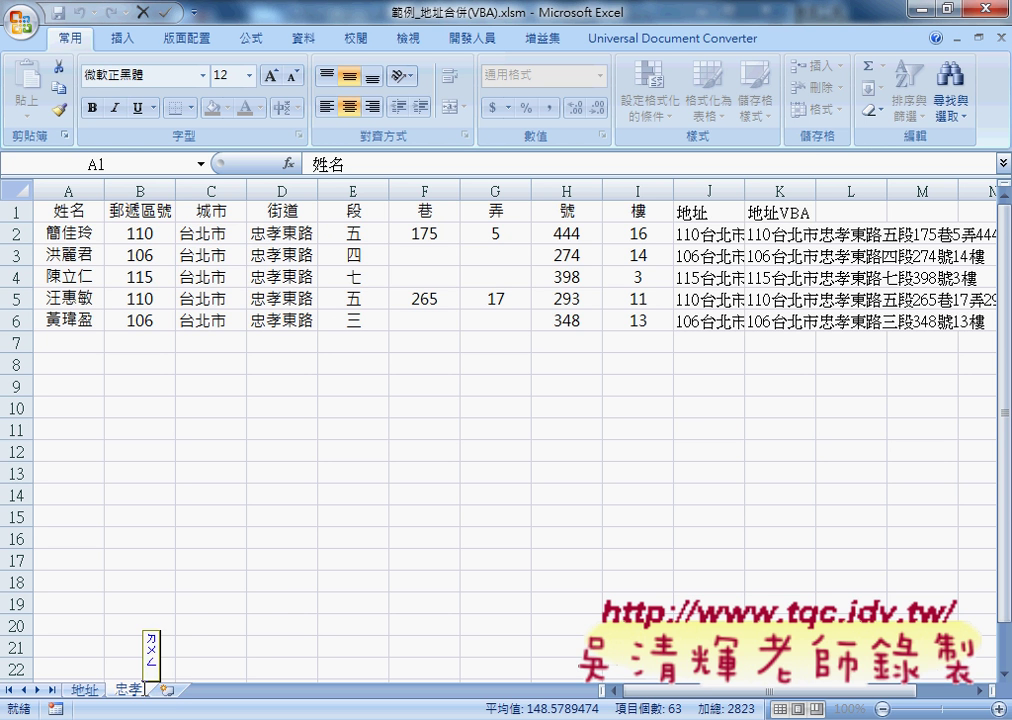
text(東ㄌㄨ路)
key(Return)
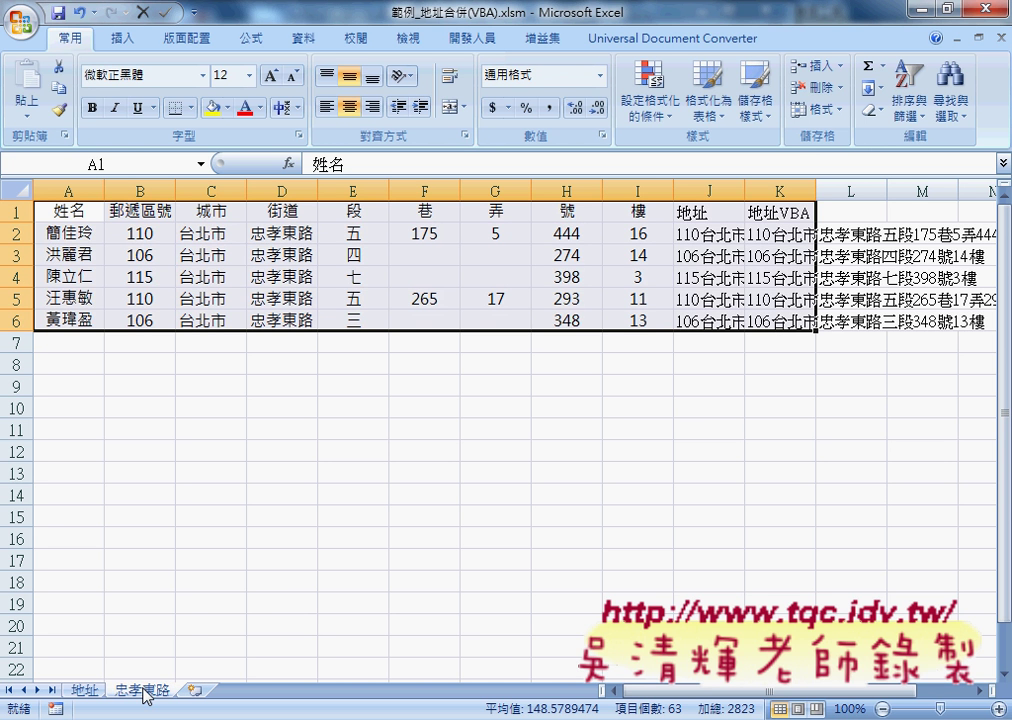
- Turn off the filter on the 地址 sheet so all rows show
click(88, 691)
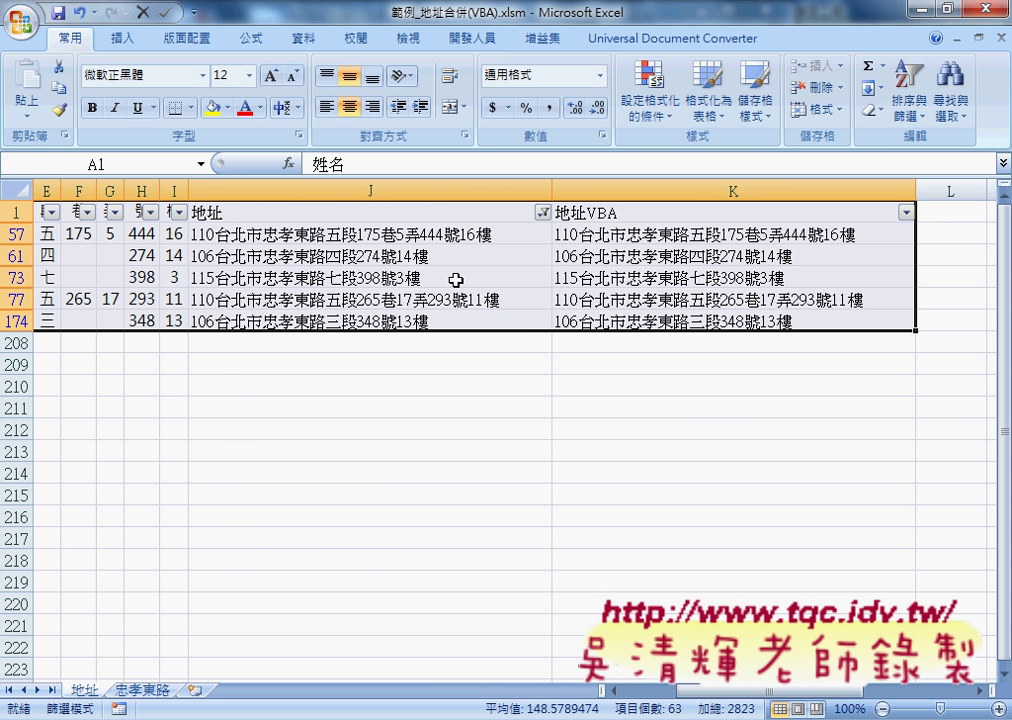
click(322, 41)
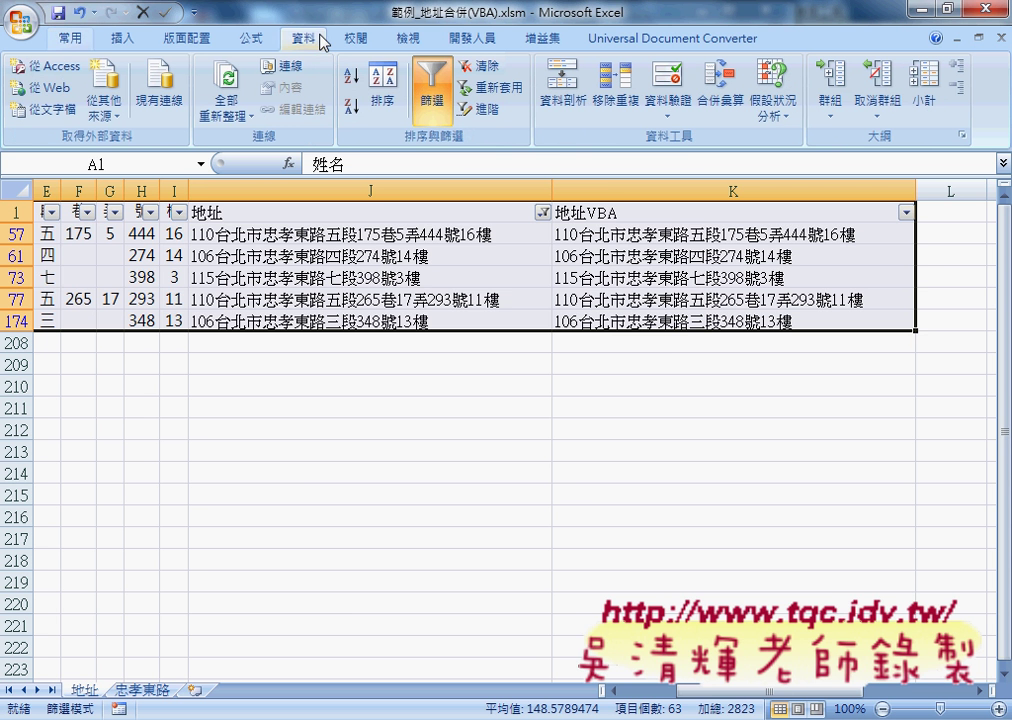
click(436, 96)
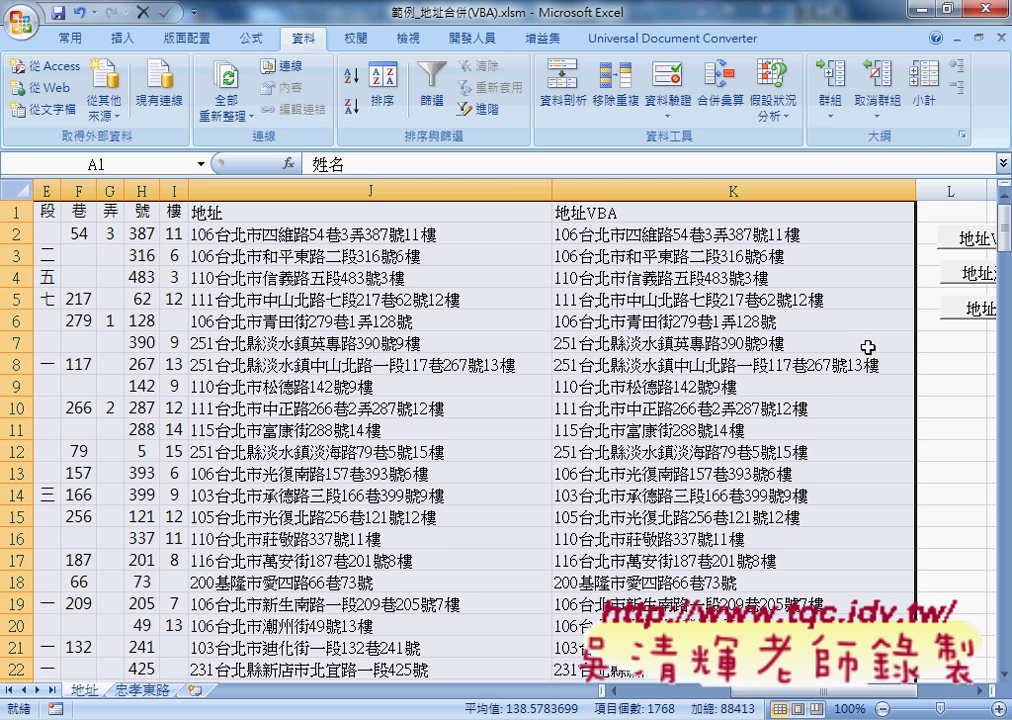
click(812, 213)
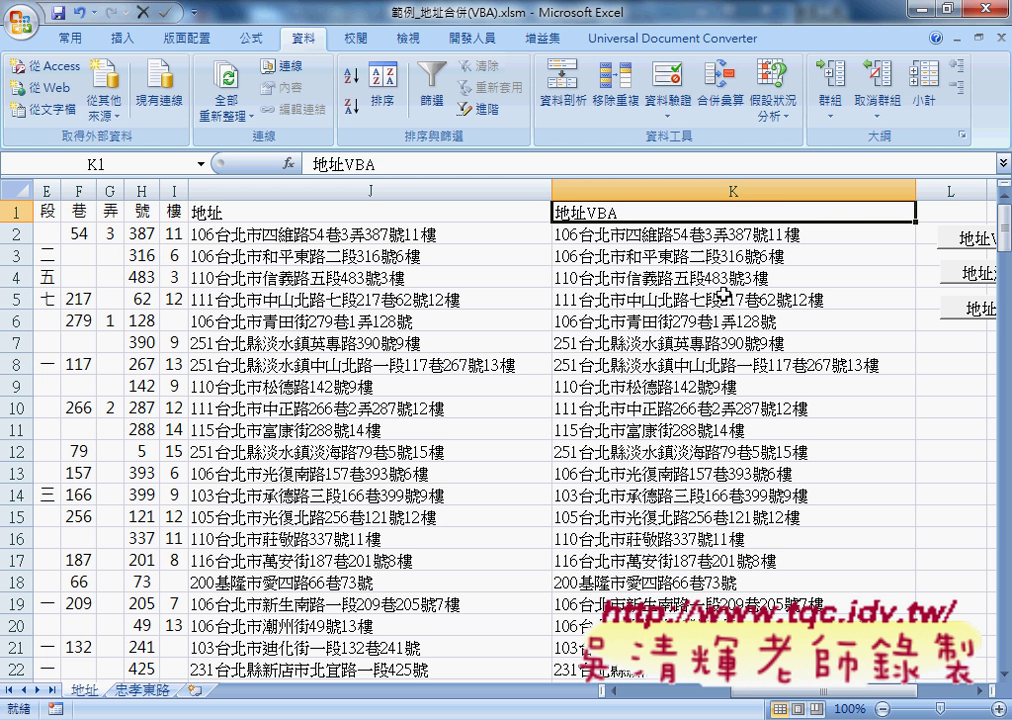
click(480, 42)
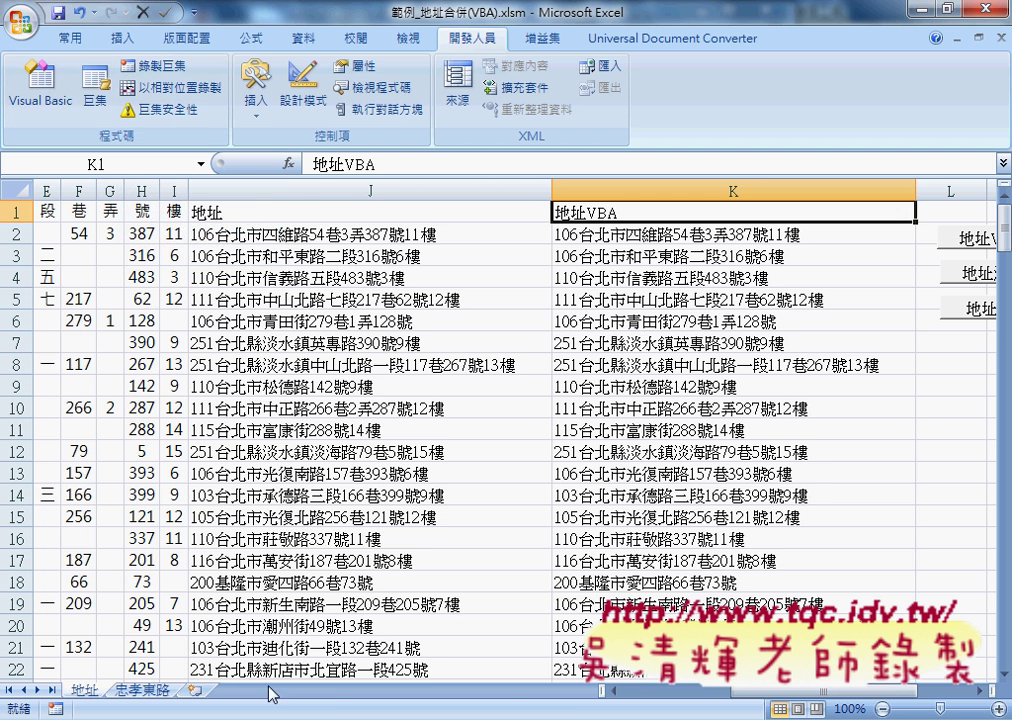
- In Chrome's 程式碼 Google Doc, find and highlight the Sub 地址查詢() line
mouse_move(210, 716)
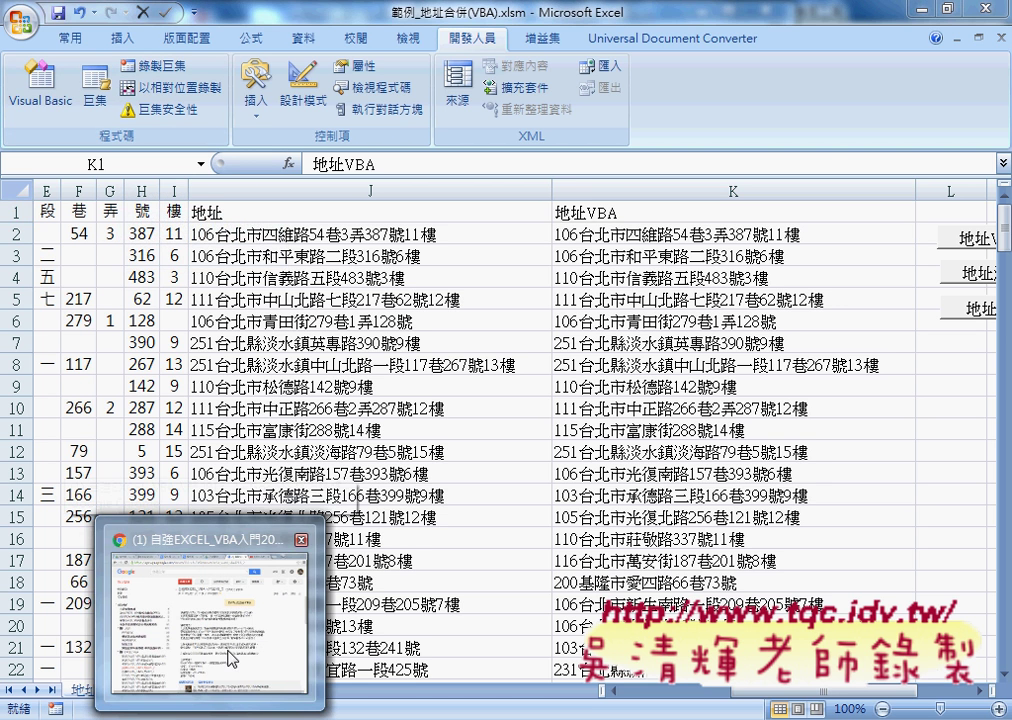
click(210, 620)
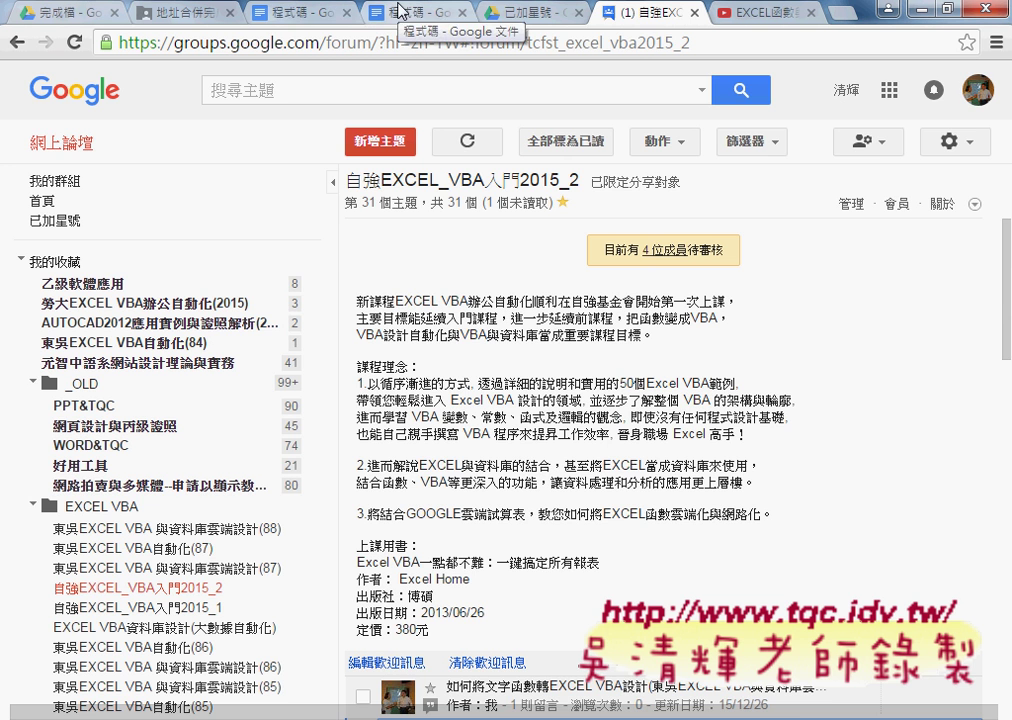
click(289, 12)
scroll(276, 266, down, 5)
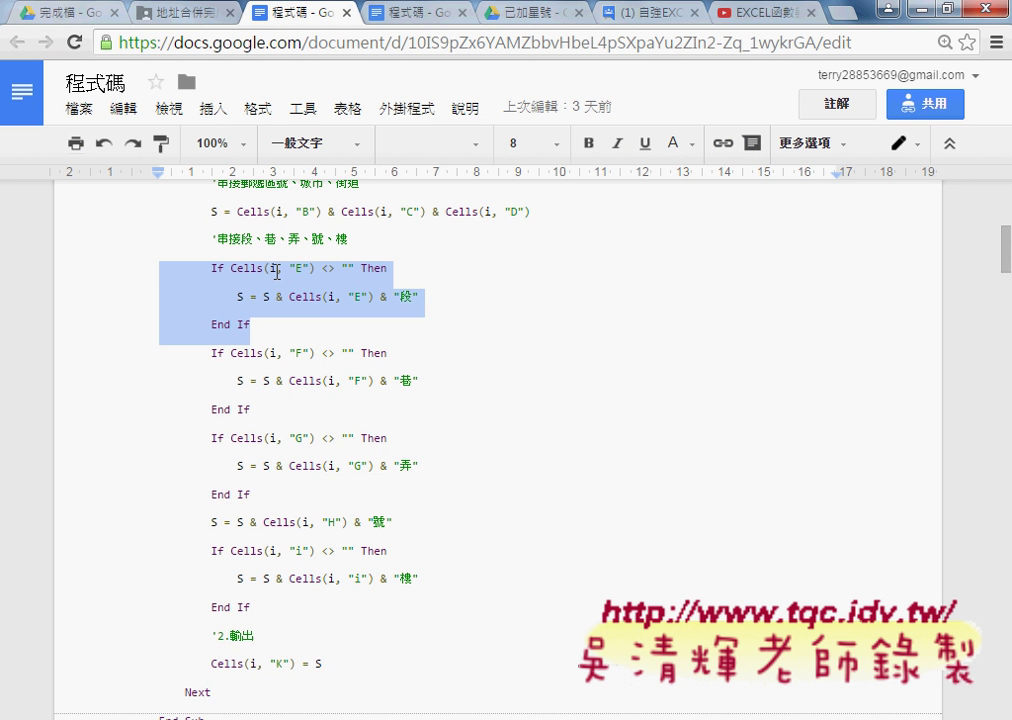
scroll(276, 268, down, 2)
scroll(277, 267, down, 5)
scroll(277, 265, down, 4)
scroll(272, 250, down, 4)
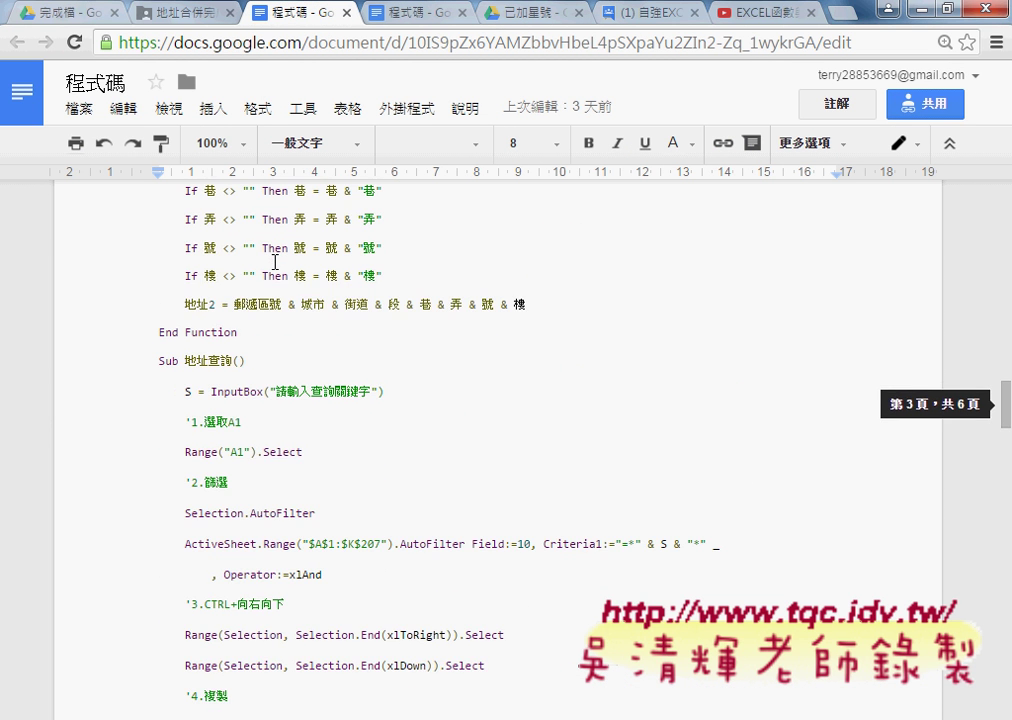
scroll(271, 250, down, 1)
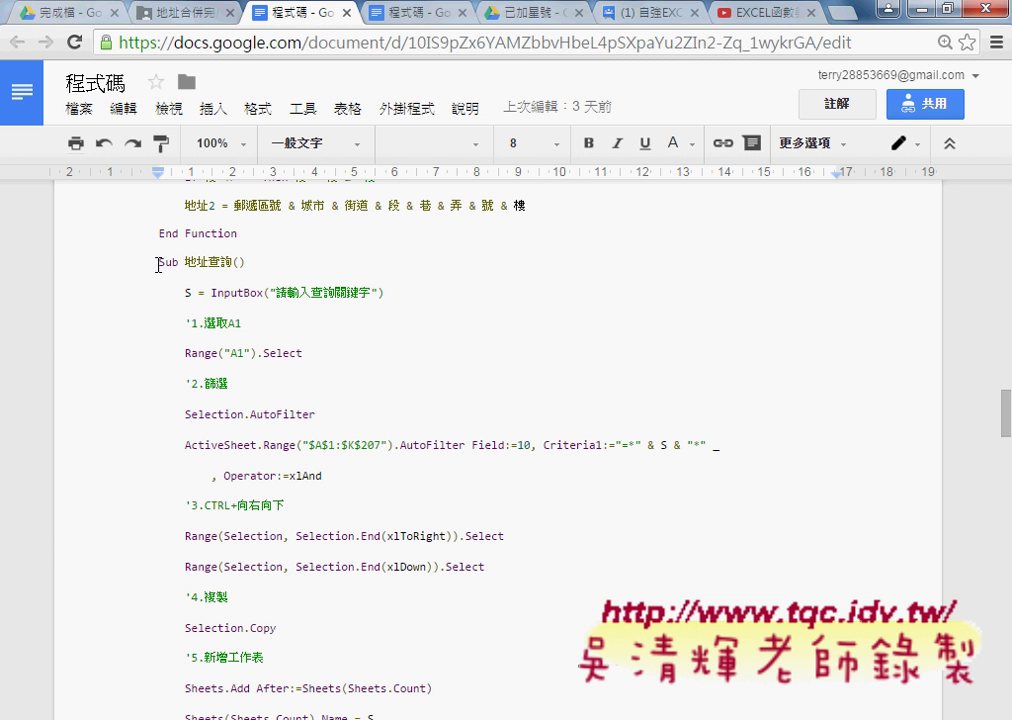
drag(158, 262, 250, 262)
- Highlight the Range A1 selection comments and the AutoFilter keyword criteria S
scroll(254, 257, down, 1)
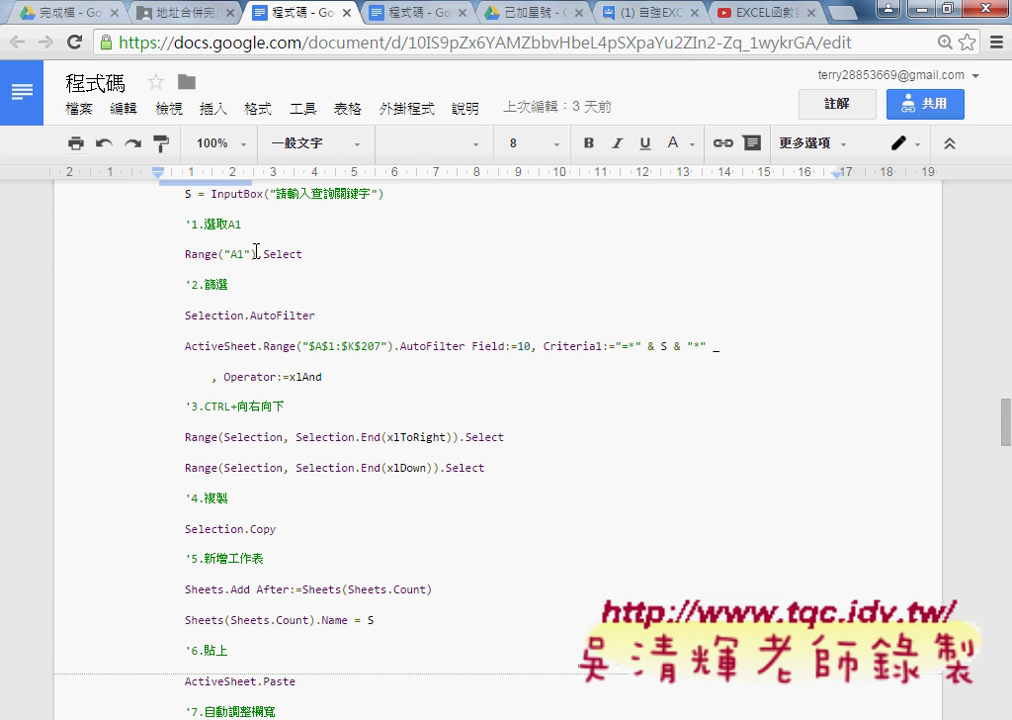
drag(241, 225, 192, 227)
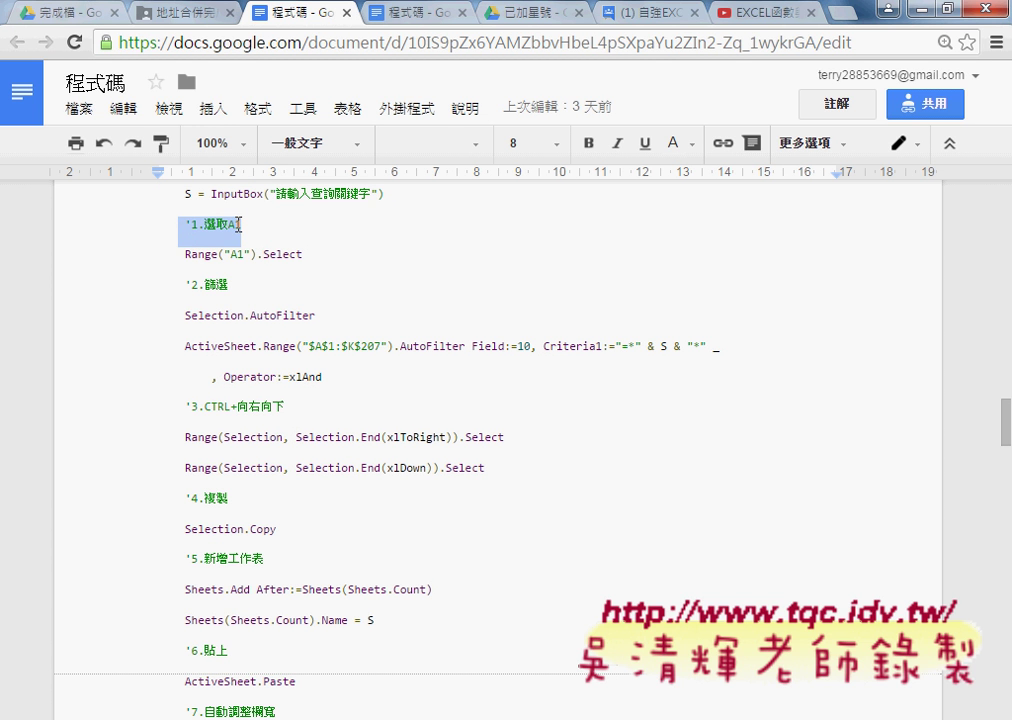
click(304, 257)
double_click(219, 285)
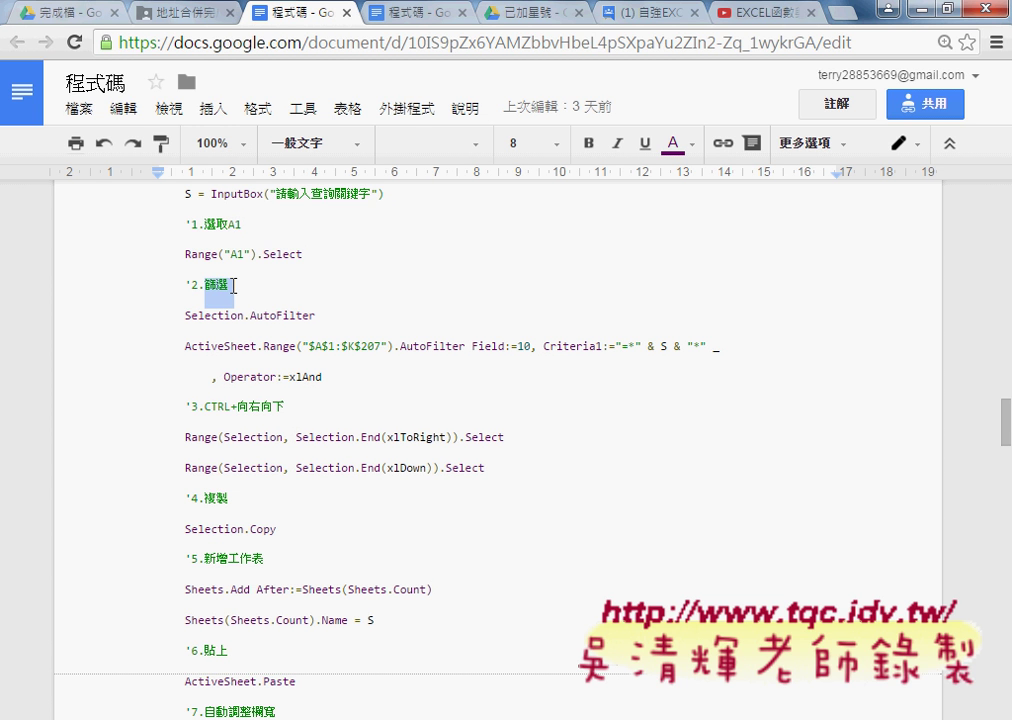
click(226, 283)
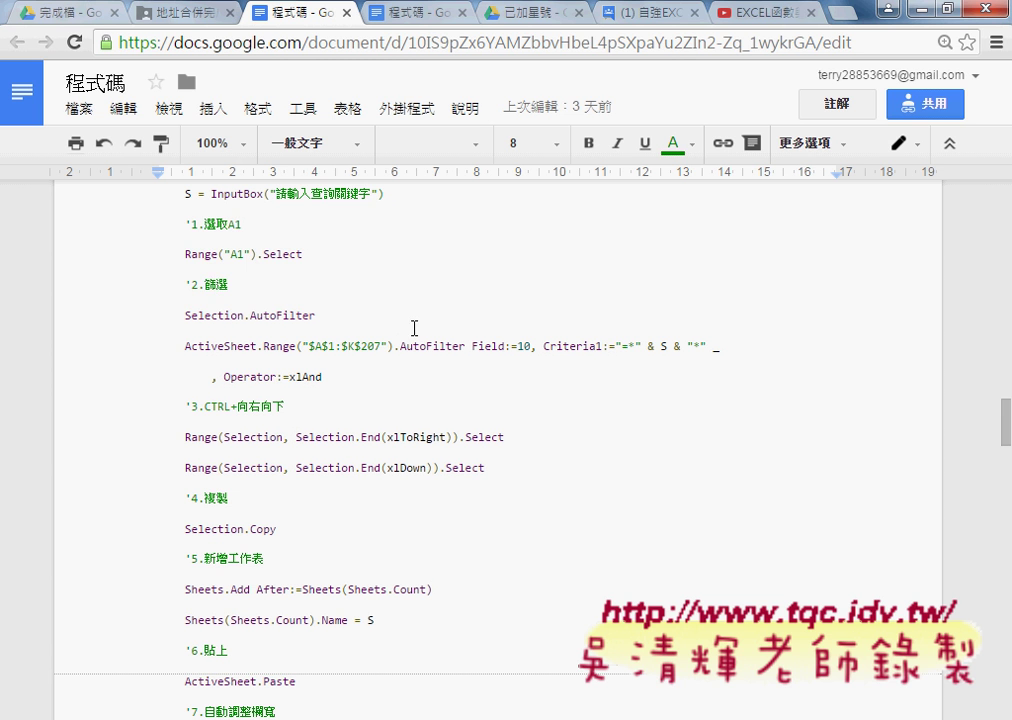
drag(230, 254, 220, 287)
click(172, 225)
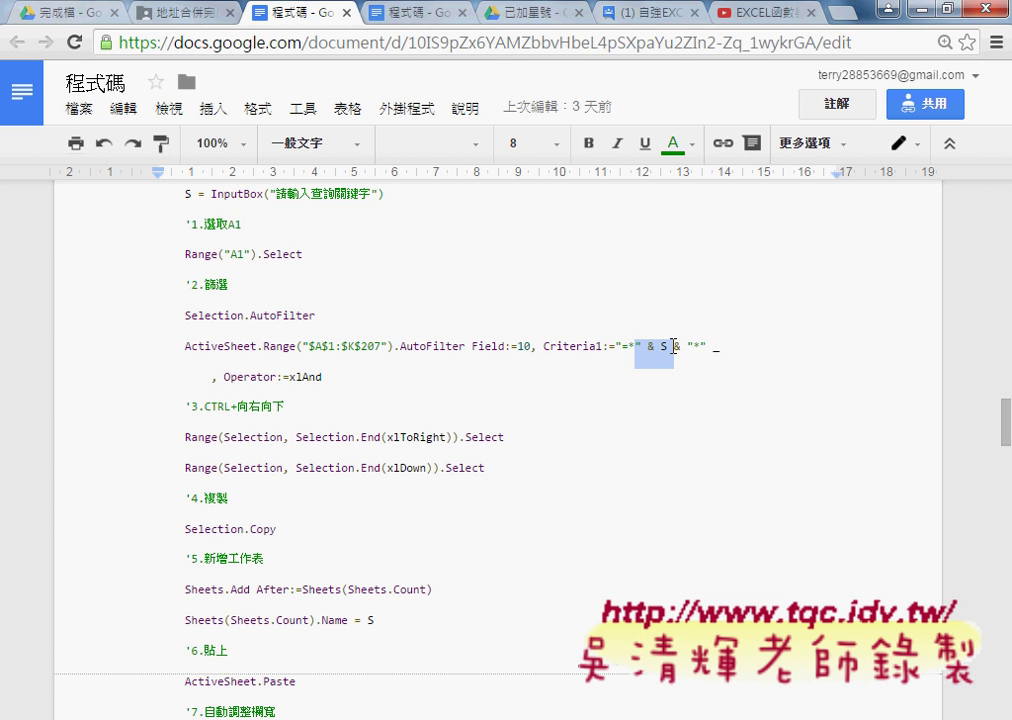
drag(635, 347, 700, 347)
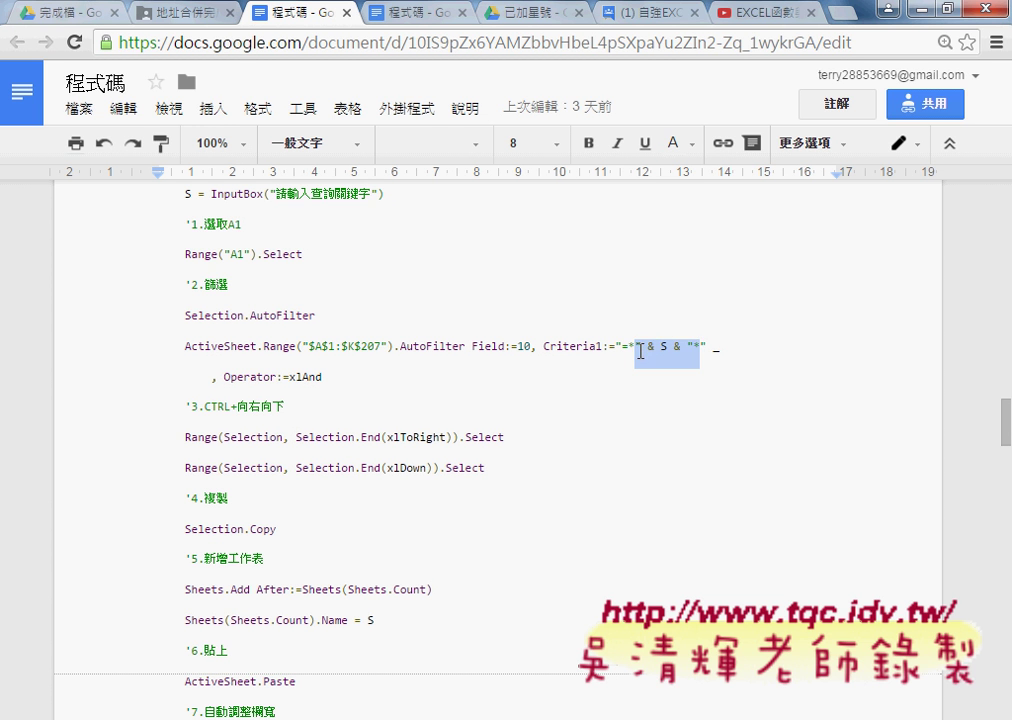
drag(636, 347, 692, 347)
- Review the range-extension lines, the After:=Sheets(Sheets.Count) argument and the comments 8 and 9
scroll(278, 410, down, 1)
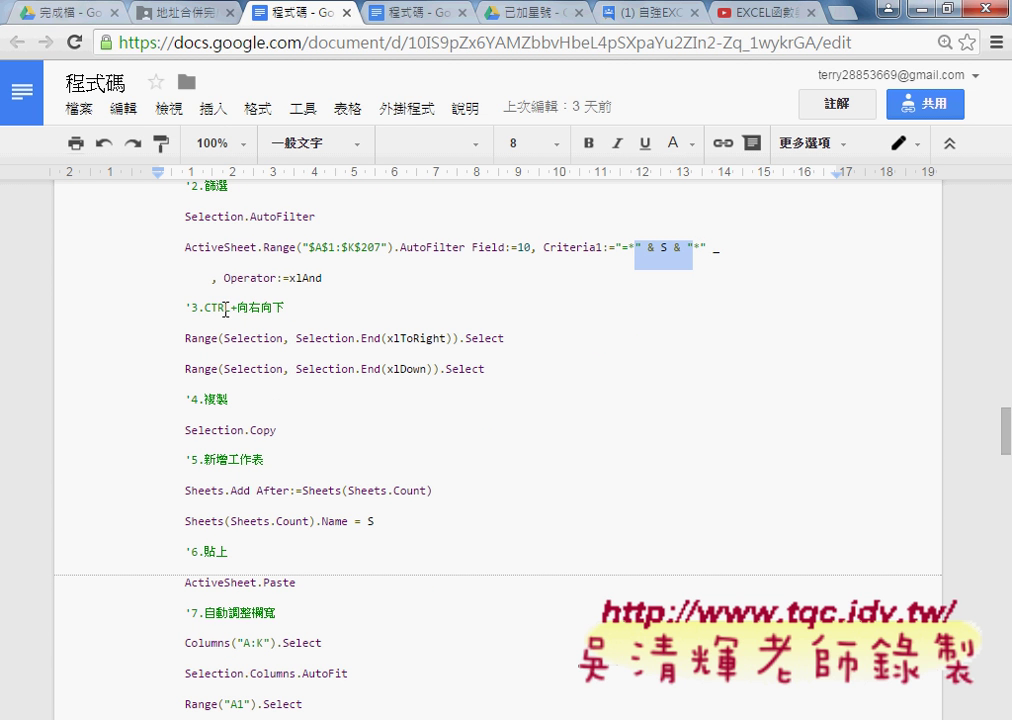
drag(186, 338, 254, 404)
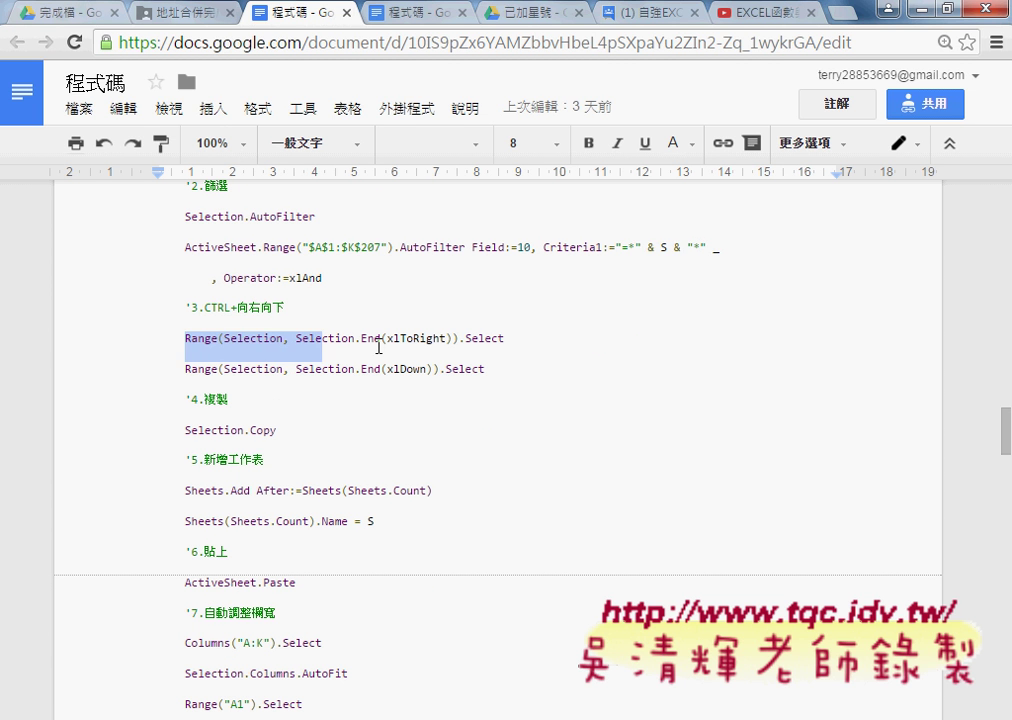
click(254, 404)
scroll(290, 440, down, 1)
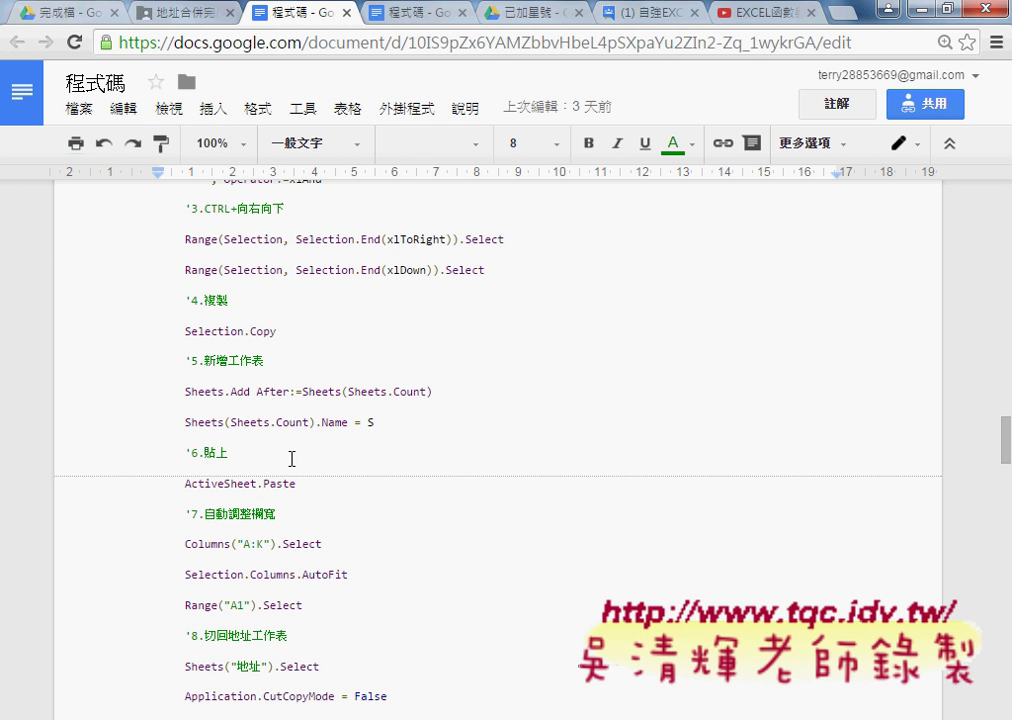
drag(257, 391, 499, 393)
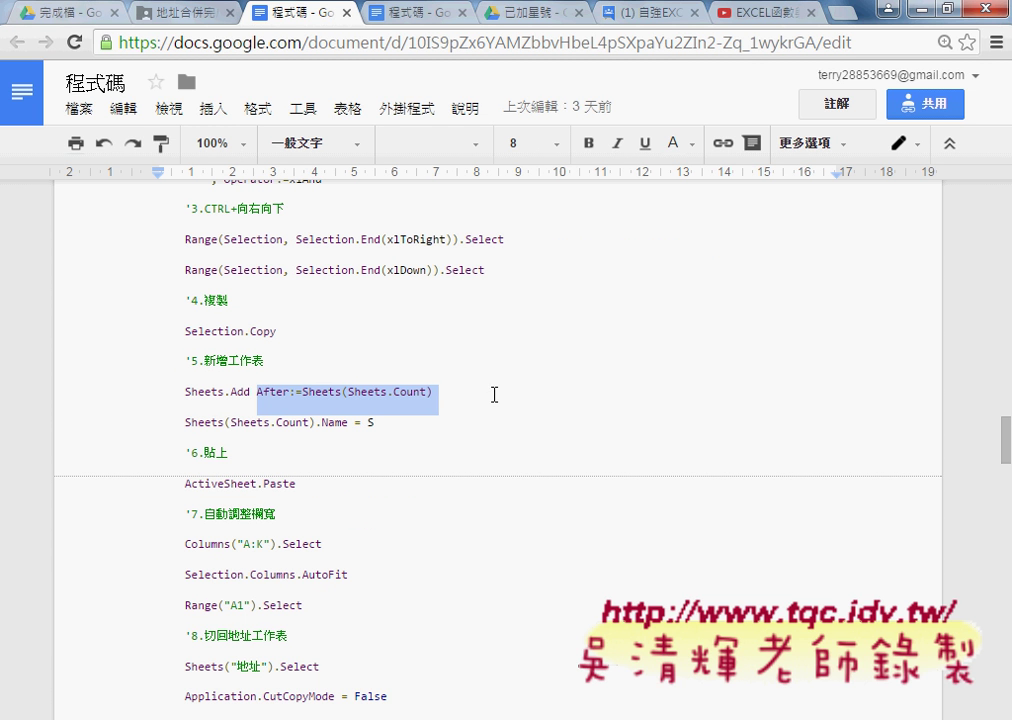
double_click(366, 424)
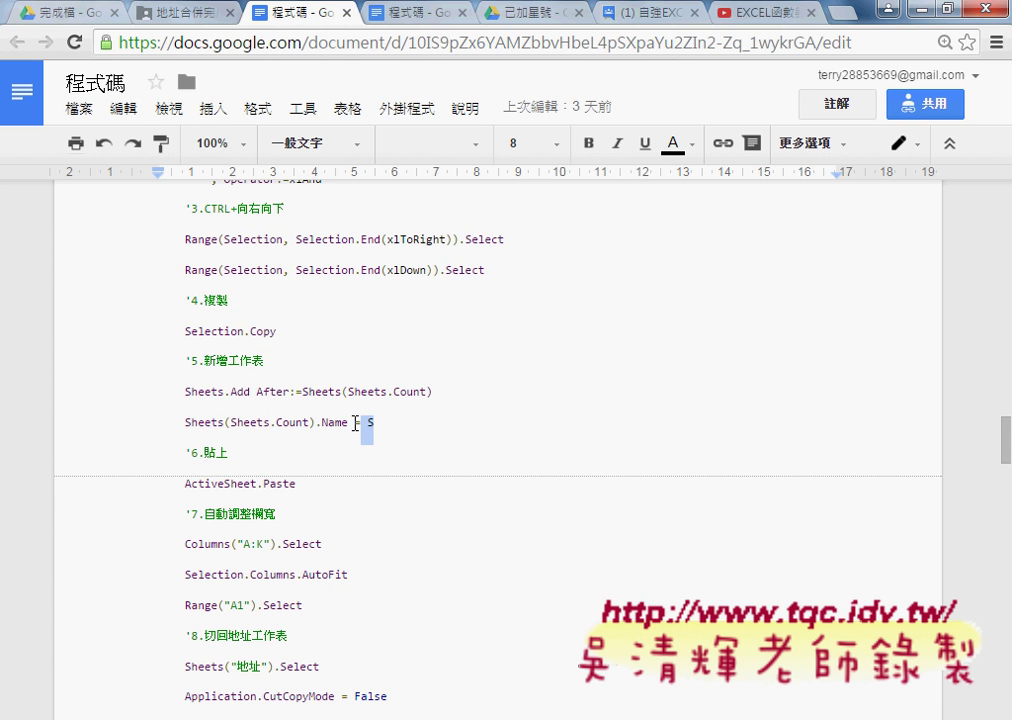
scroll(355, 422, down, 1)
click(183, 323)
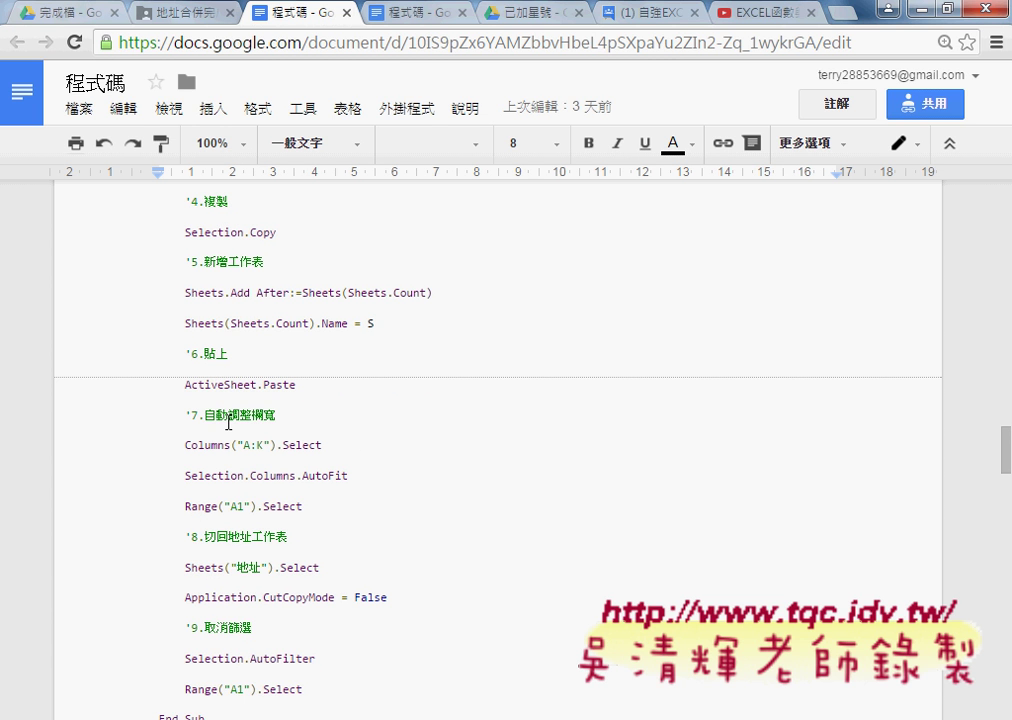
scroll(229, 421, down, 1)
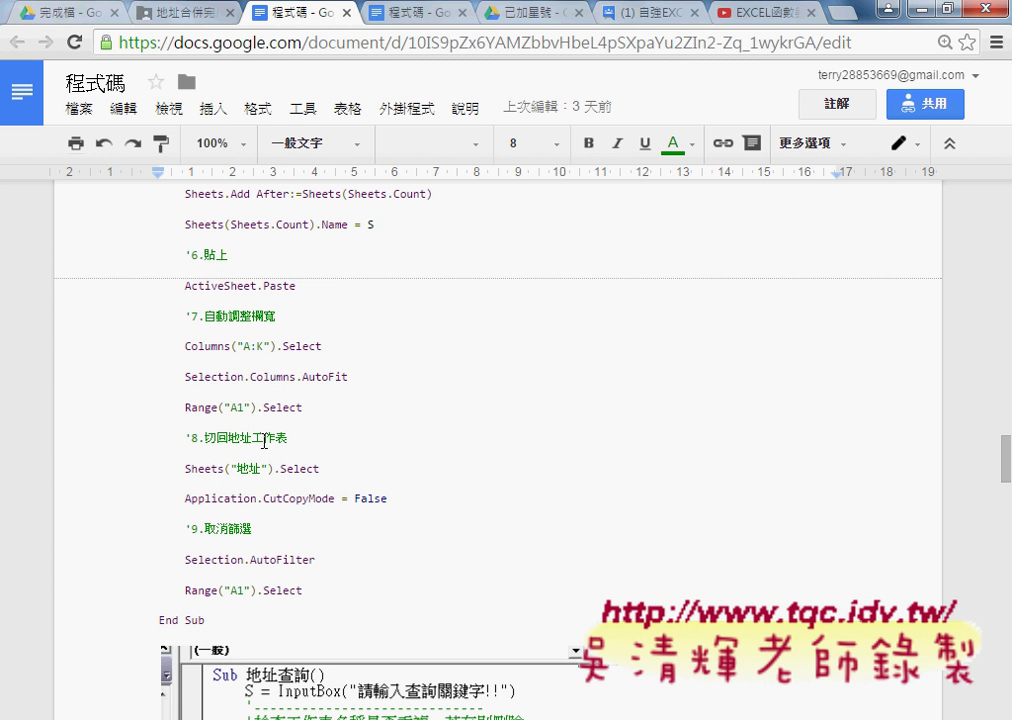
click(250, 437)
click(230, 528)
- Select the whole Sub 地址查詢() macro through End Sub
click(212, 619)
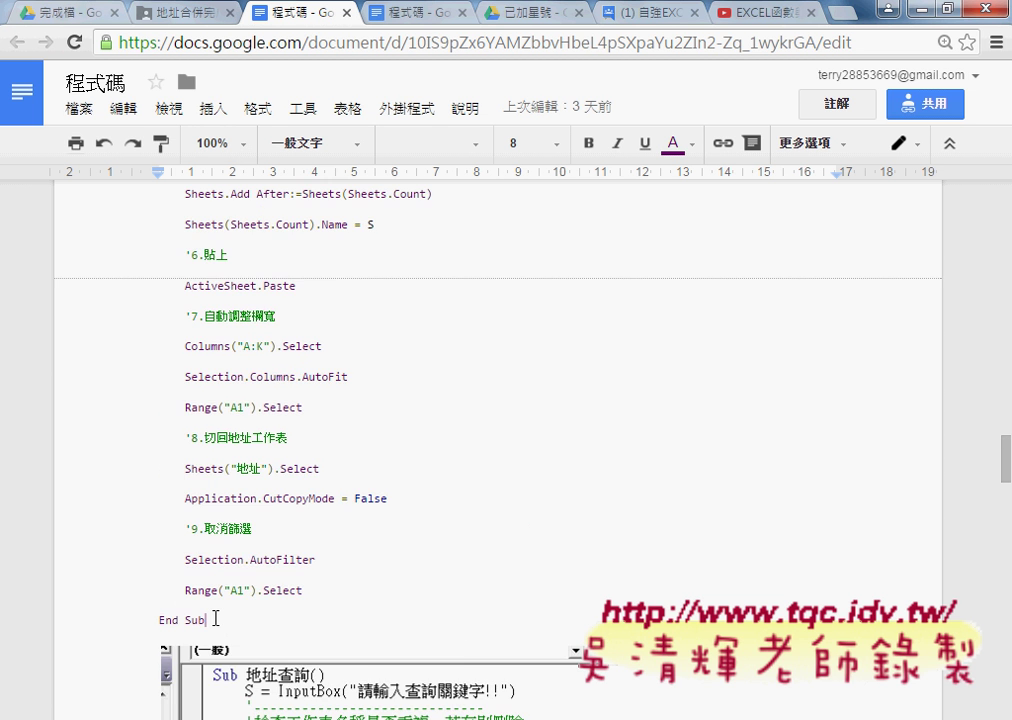
scroll(215, 617, up, 2)
scroll(215, 553, up, 6)
scroll(230, 590, up, 2)
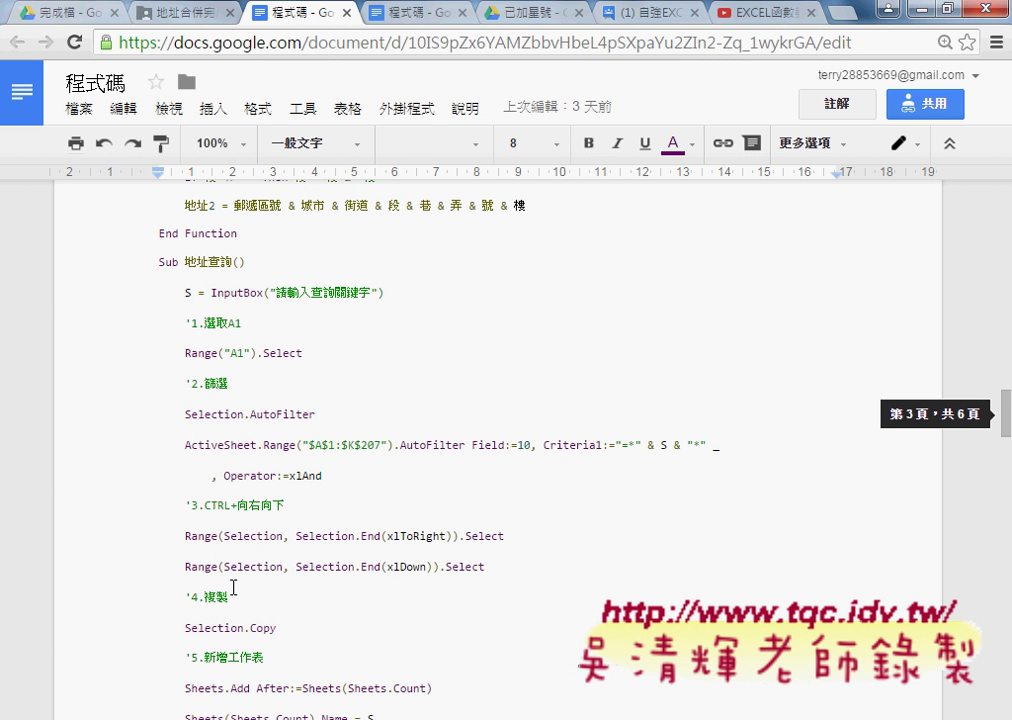
shift+click(156, 261)
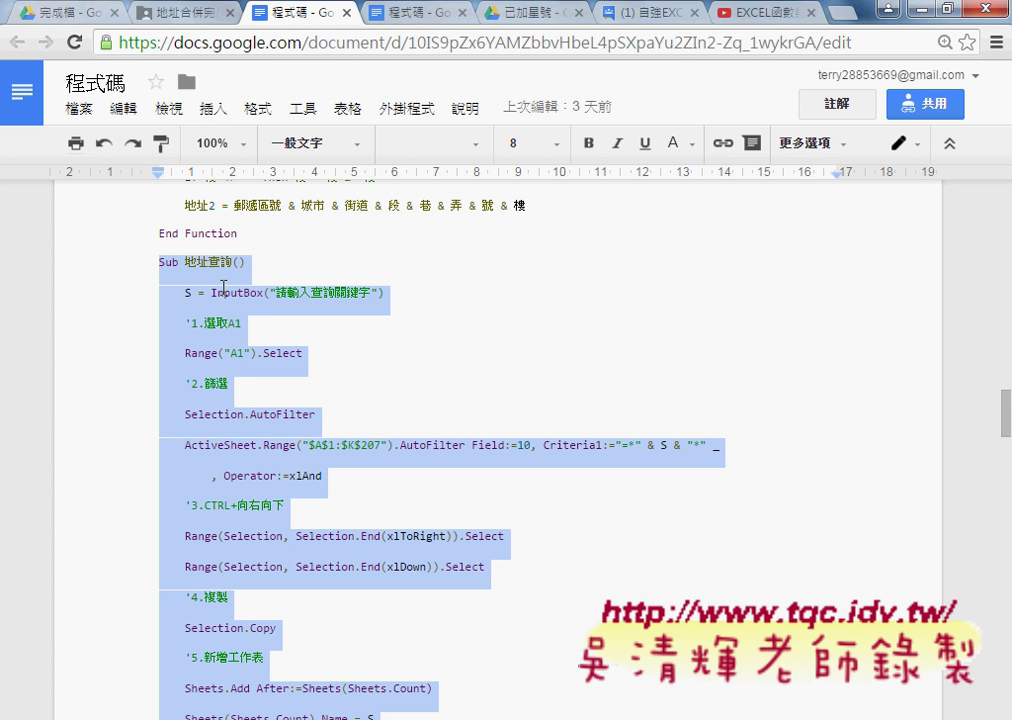
- Paste the 地址查詢 macro on a new line after End Function in the second 程式碼 document
click(410, 17)
scroll(380, 380, down, 2)
scroll(341, 430, down, 2)
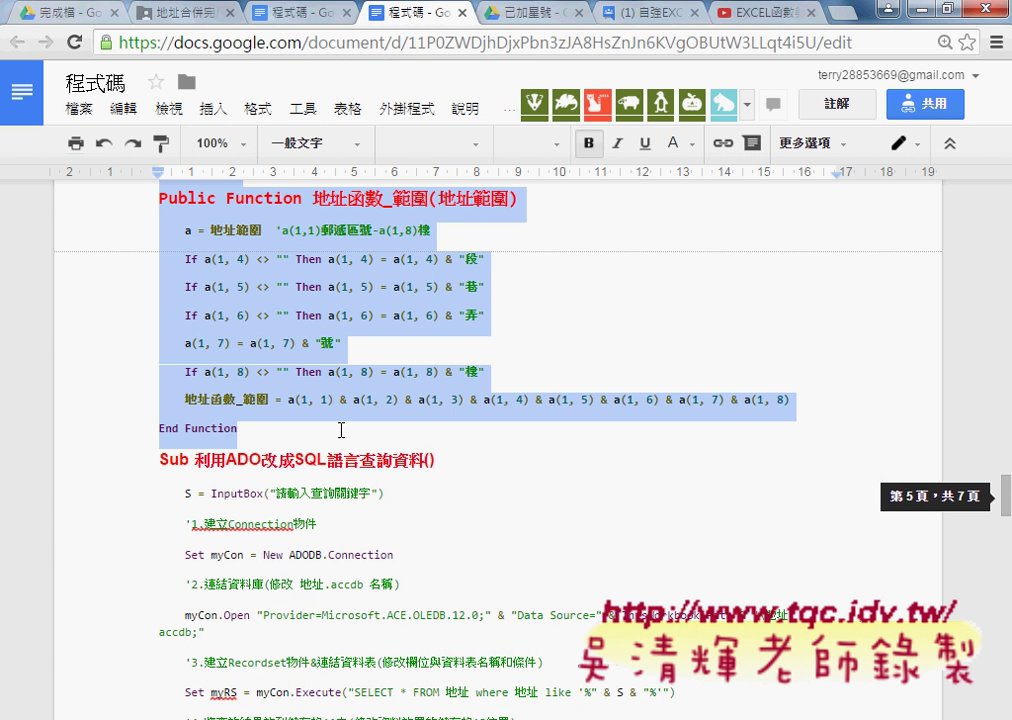
click(341, 430)
key(Return)
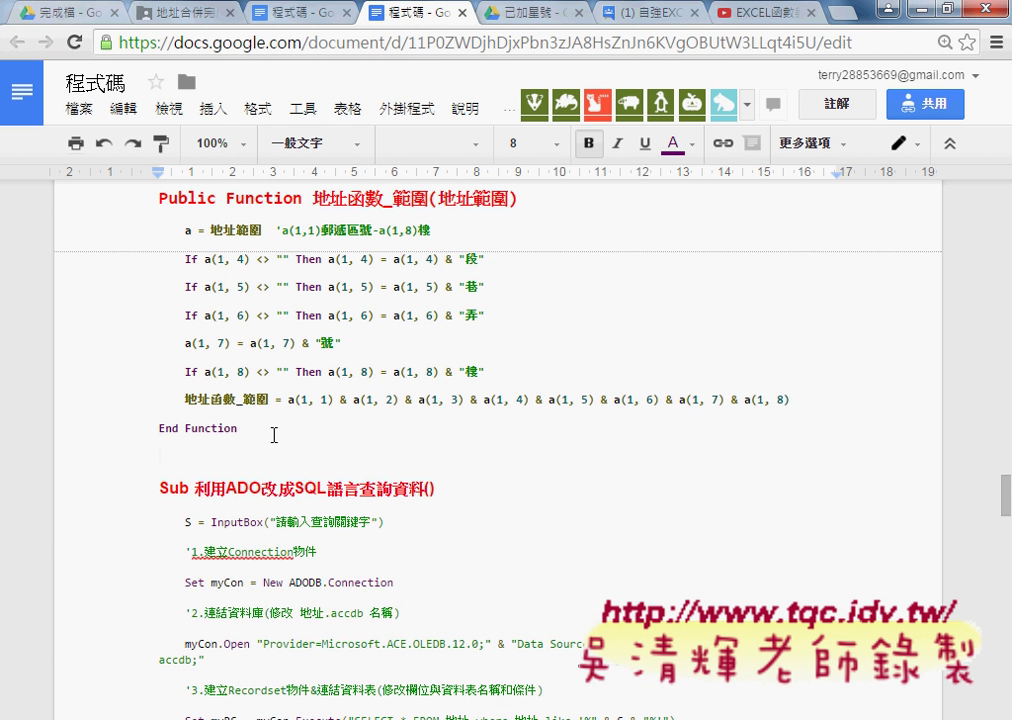
key(ctrl+v)
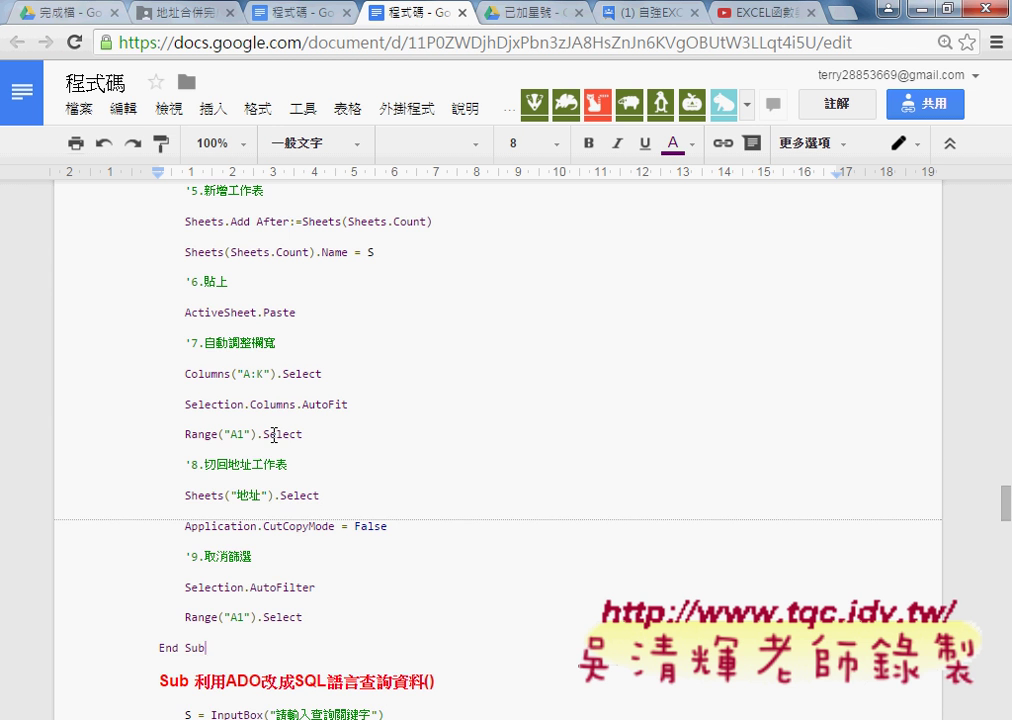
- Select the pasted Sub 地址查詢() heading line
scroll(279, 416, up, 2)
scroll(279, 416, up, 2)
scroll(279, 416, up, 1)
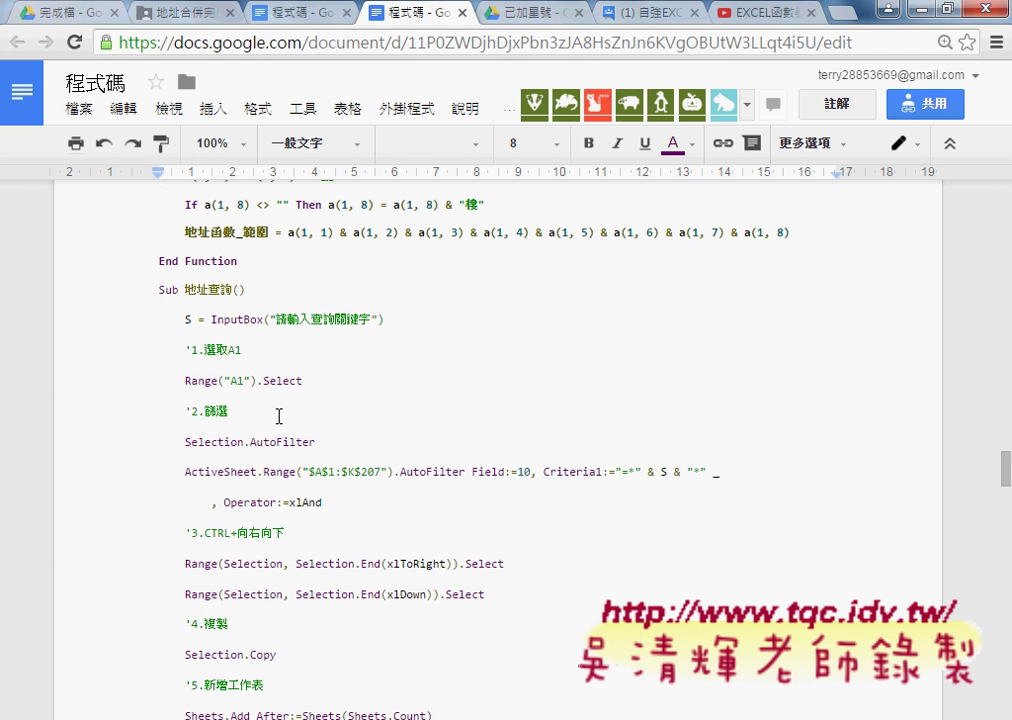
drag(244, 289, 159, 289)
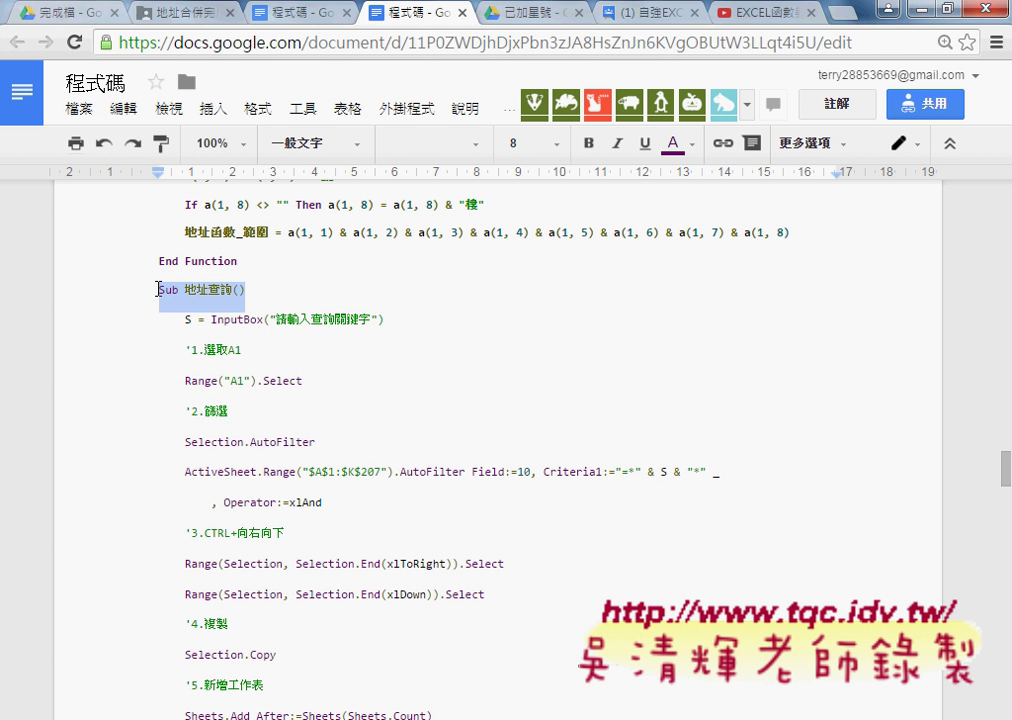
- Format the Sub 地址查詢() heading as 12 pt, bold and red
click(555, 144)
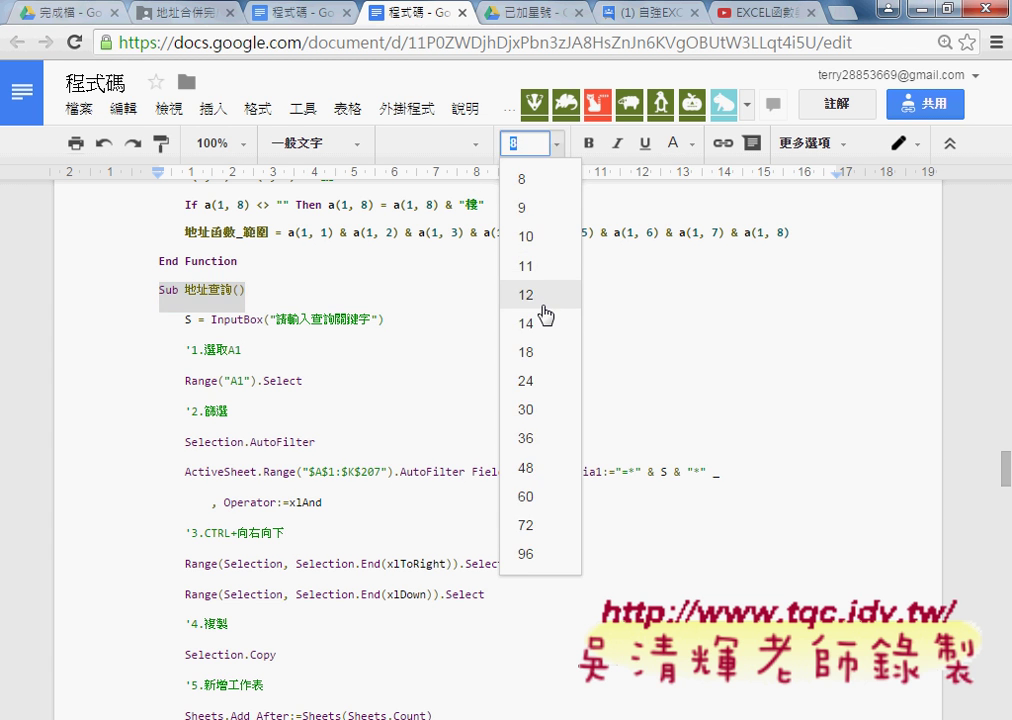
click(547, 296)
click(590, 143)
click(673, 143)
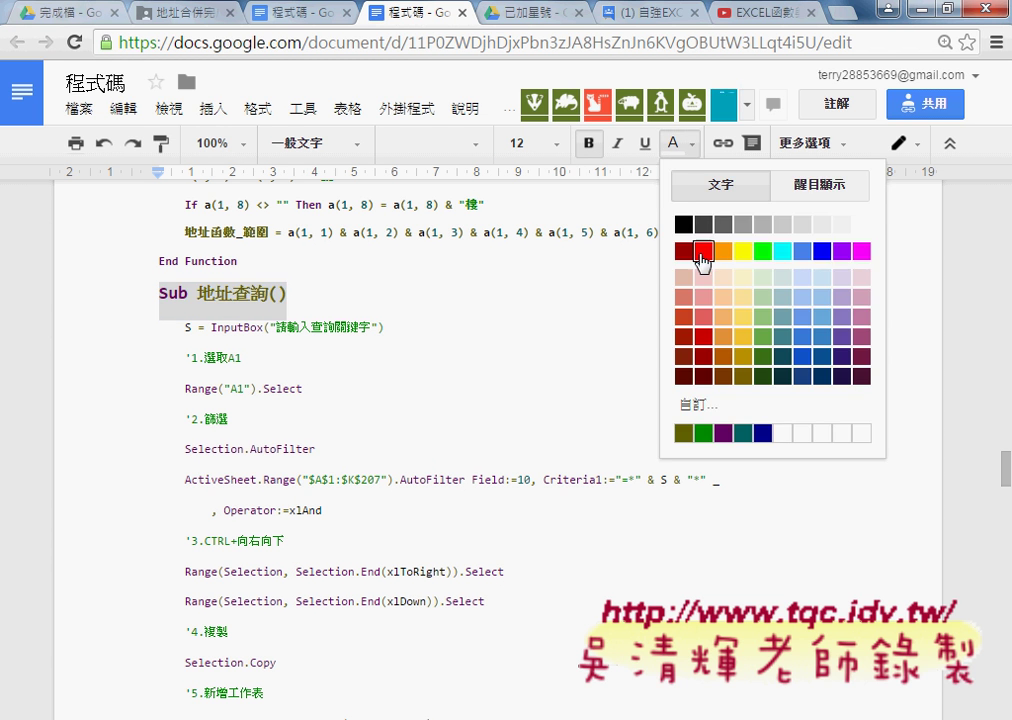
click(700, 252)
click(449, 305)
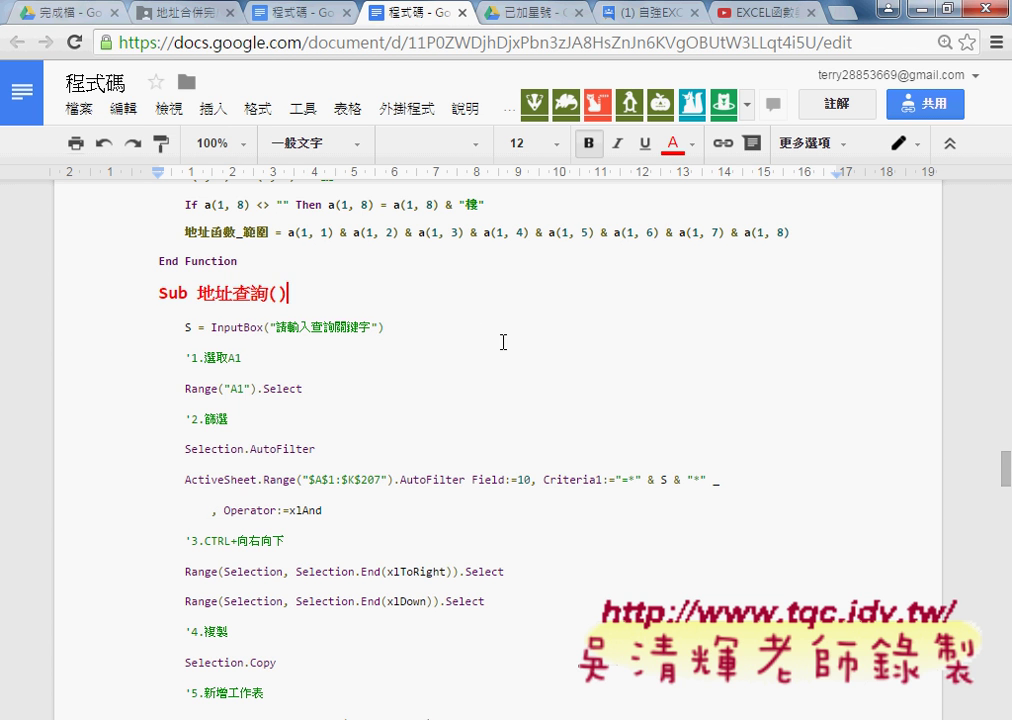
scroll(503, 342, down, 2)
click(229, 320)
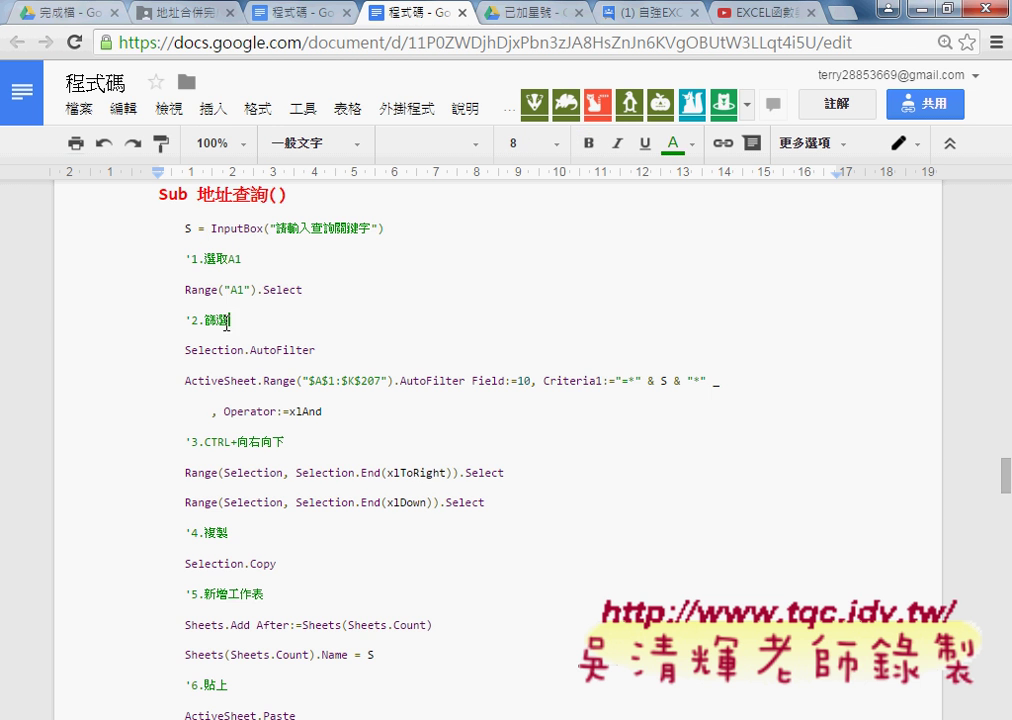
scroll(229, 438, down, 2)
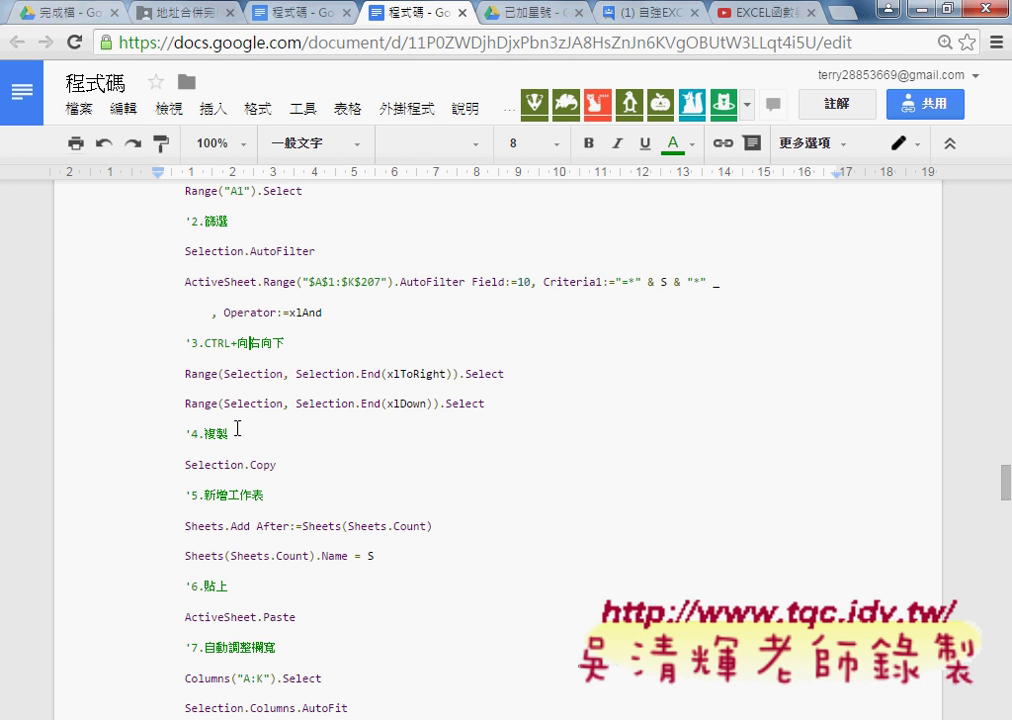
scroll(229, 436, down, 4)
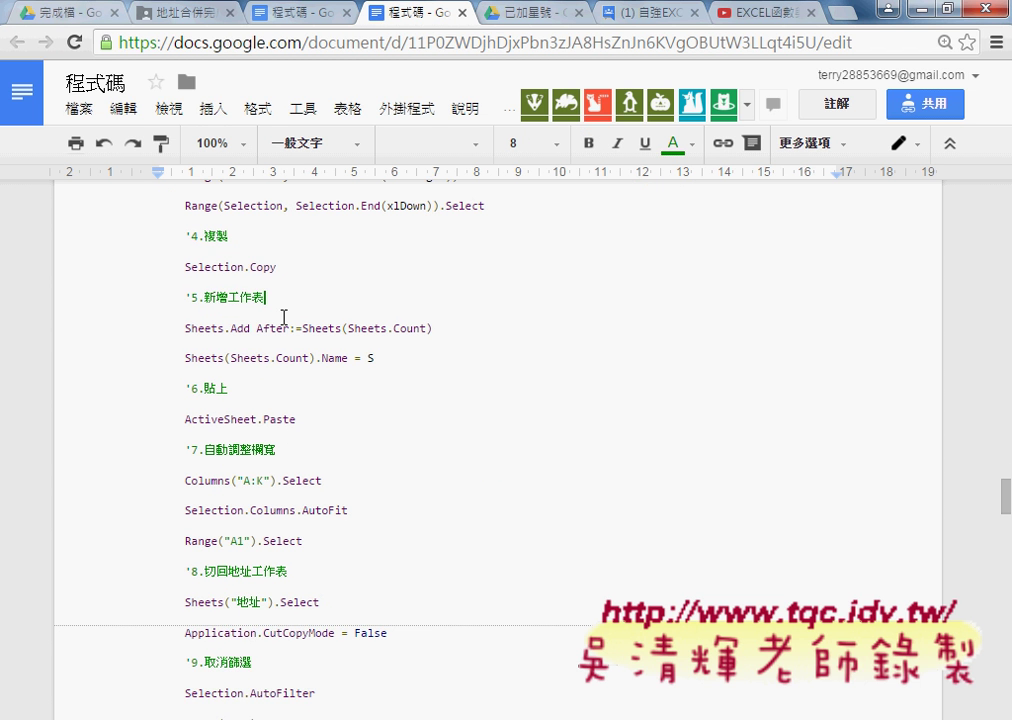
scroll(255, 392, down, 2)
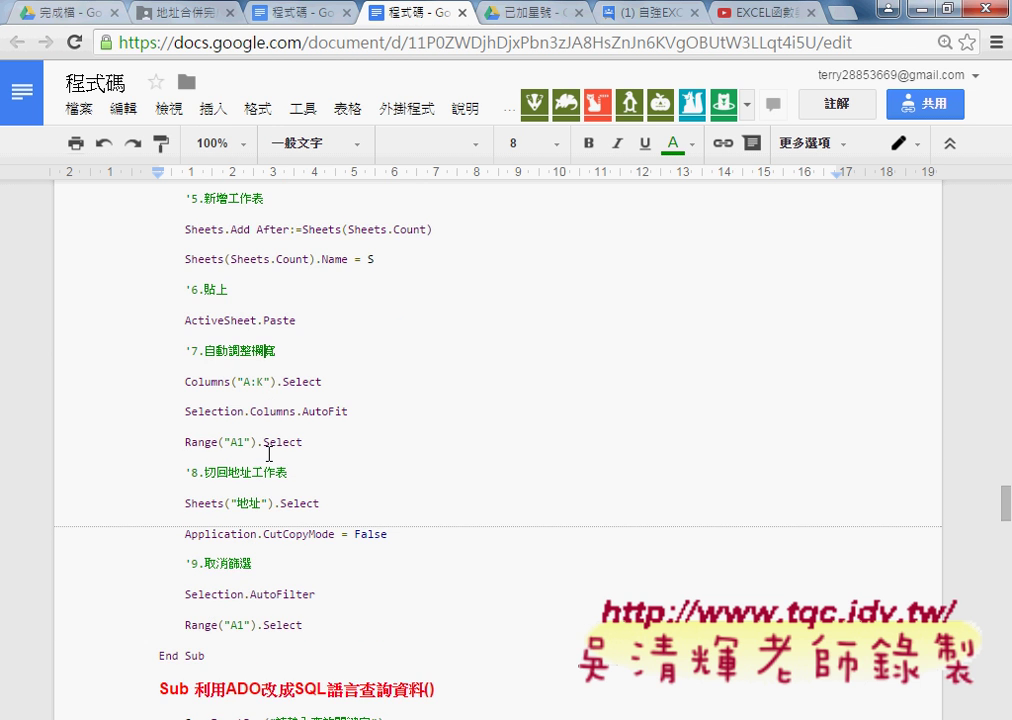
scroll(274, 467, down, 2)
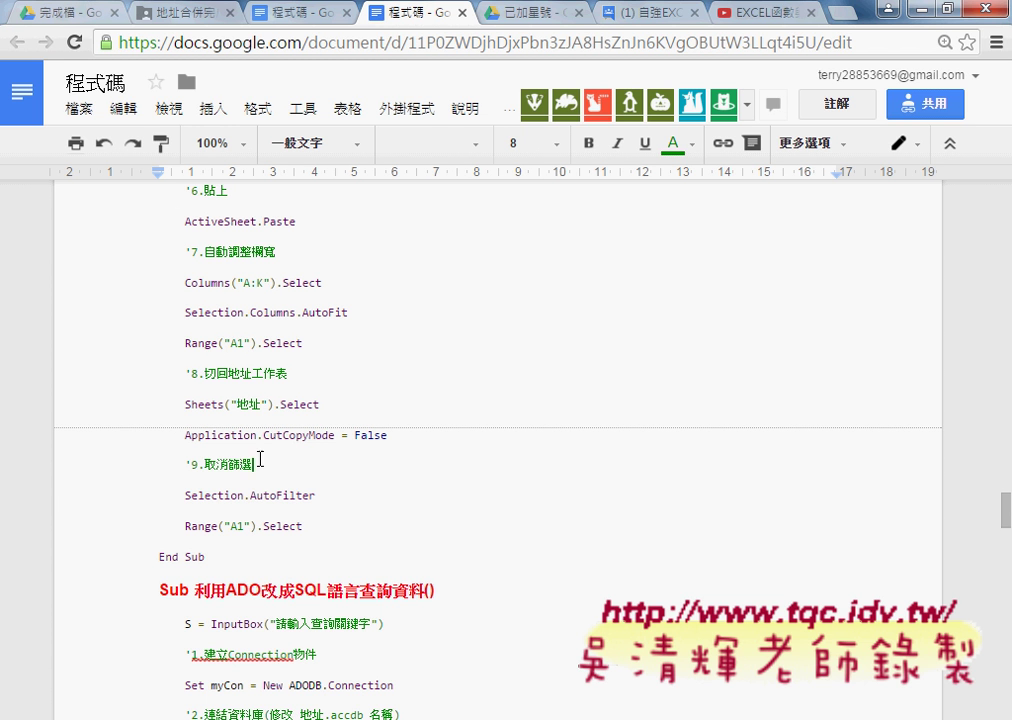
drag(253, 465, 188, 463)
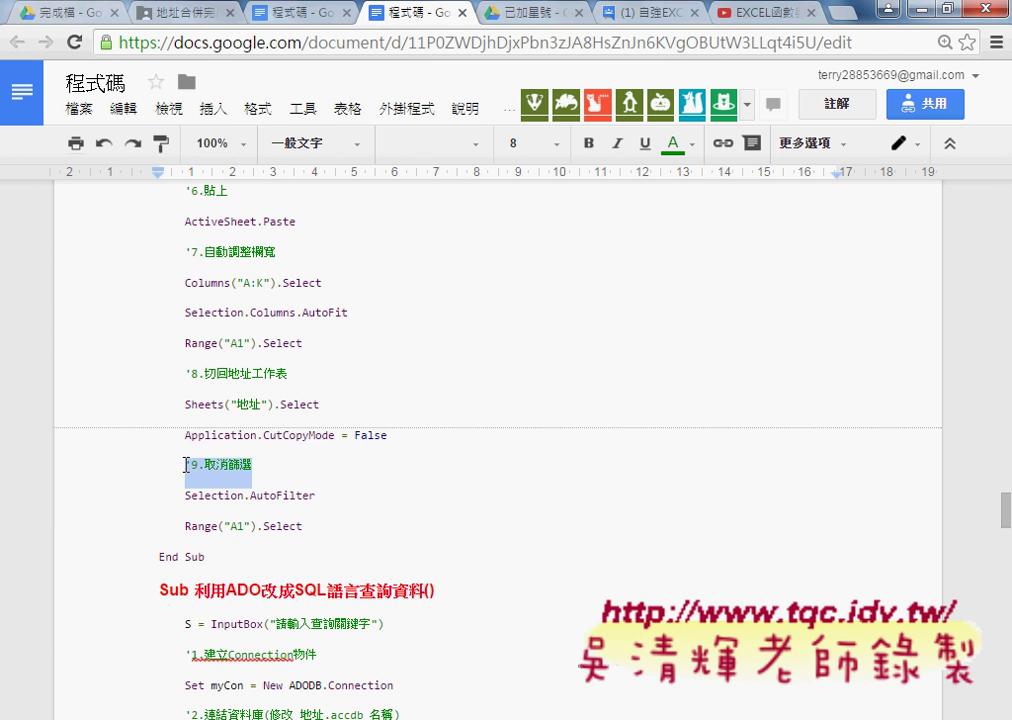
drag(290, 374, 186, 373)
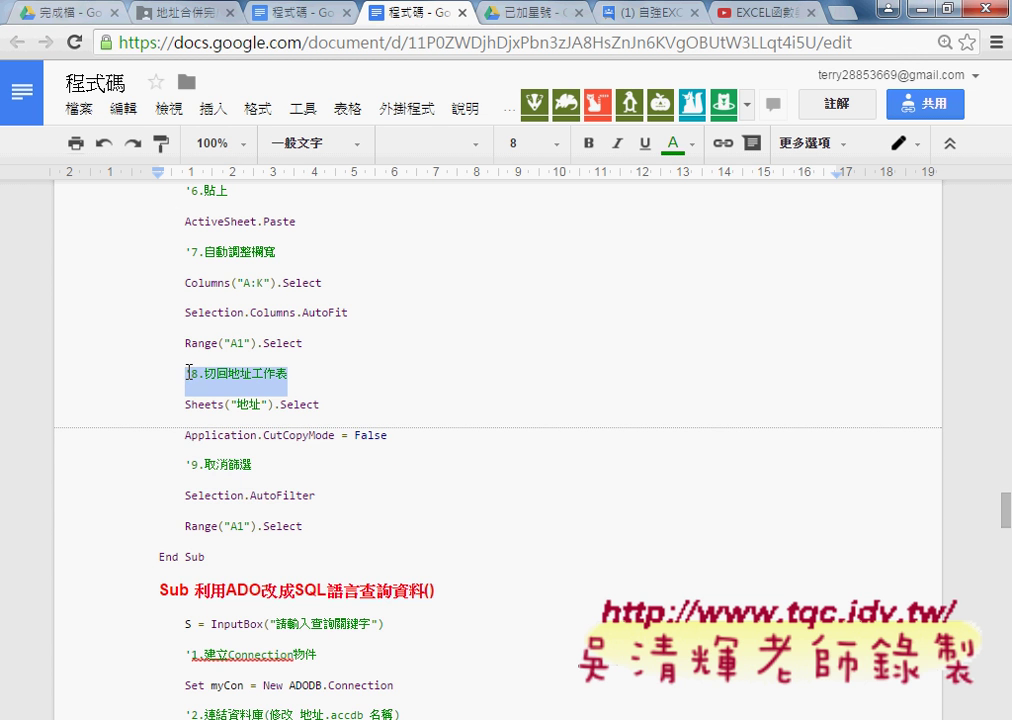
scroll(275, 383, up, 1)
click(281, 354)
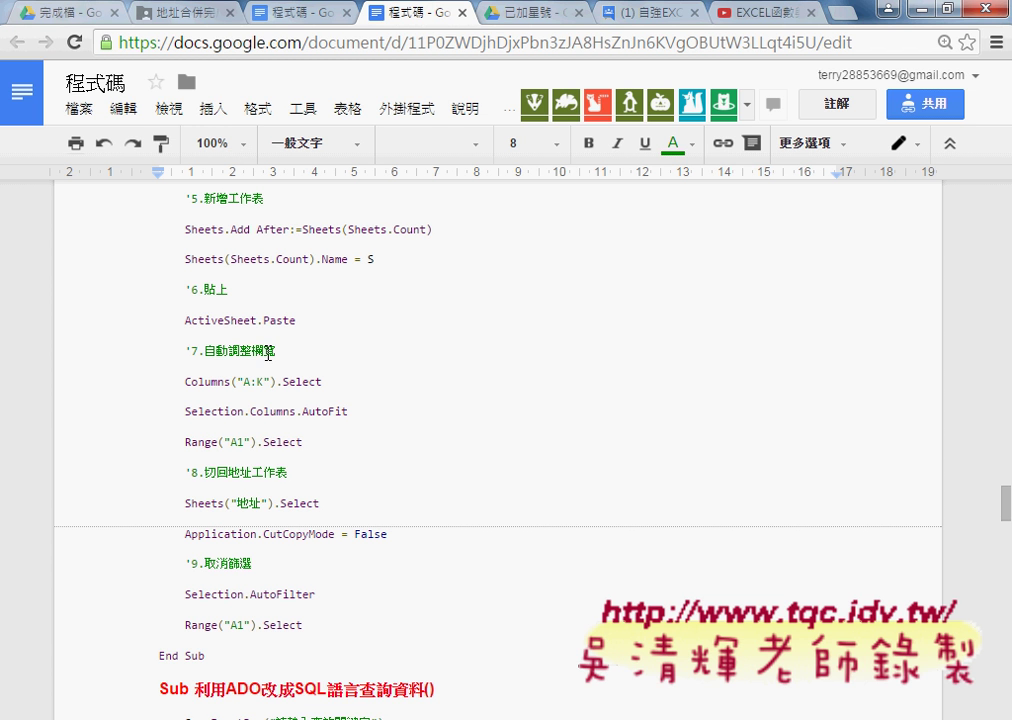
scroll(268, 354, up, 4)
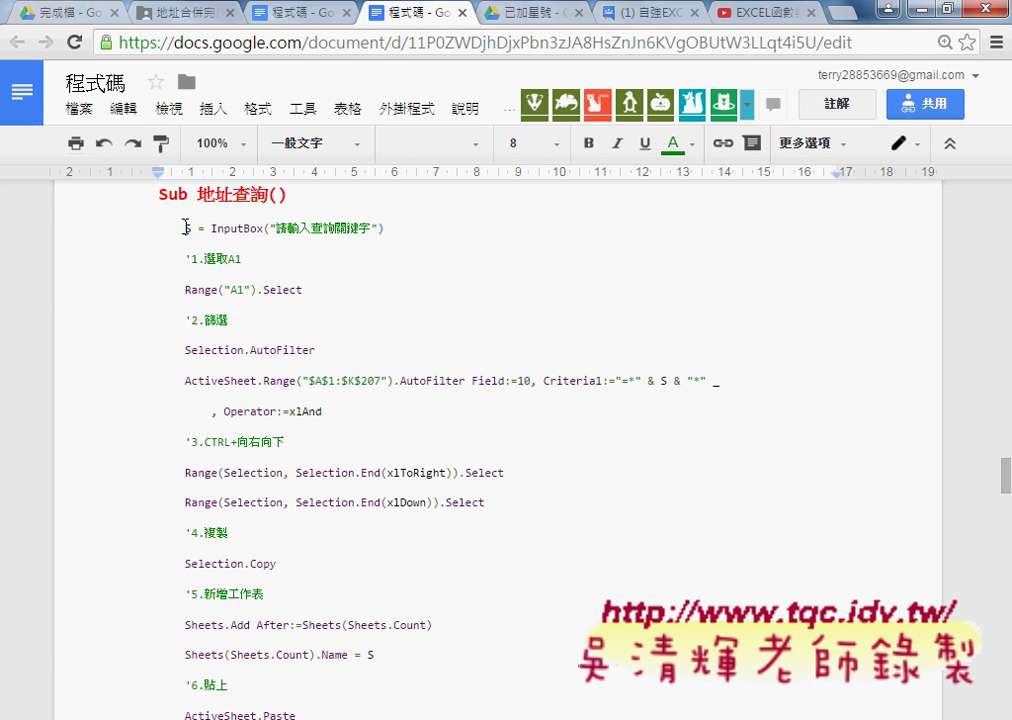
drag(183, 226, 387, 226)
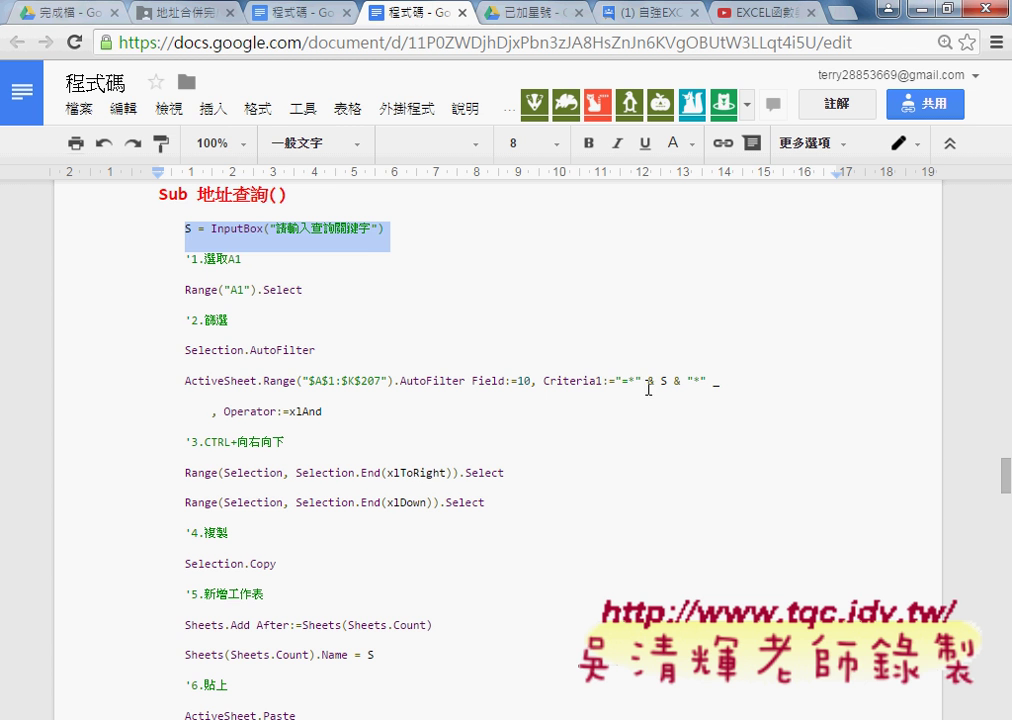
drag(629, 381, 702, 381)
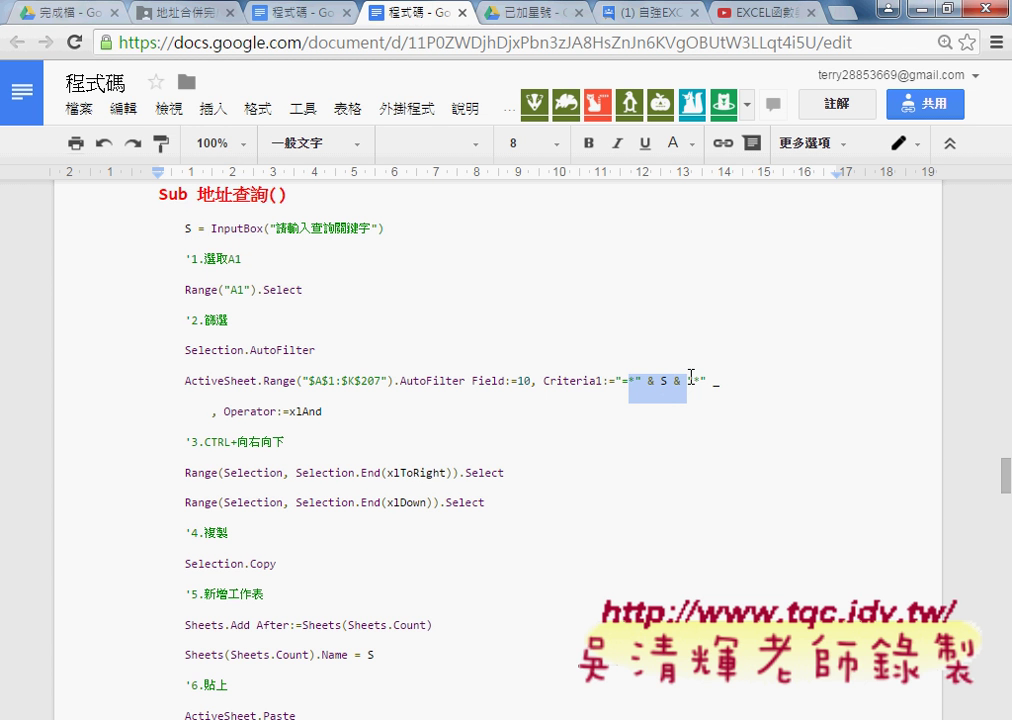
scroll(520, 400, down, 3)
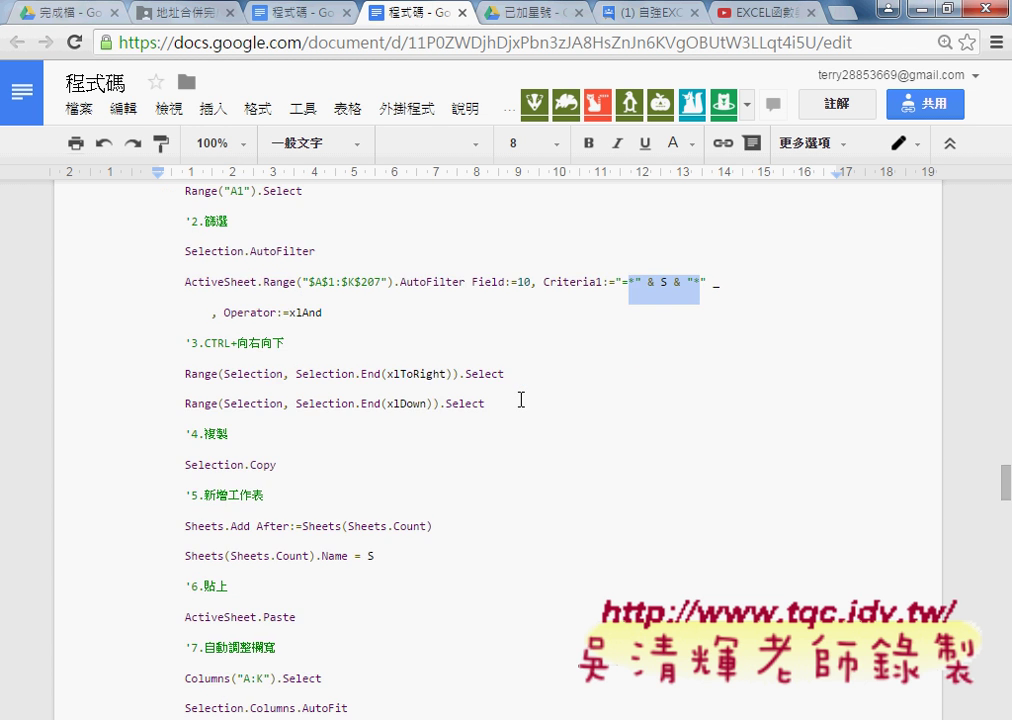
double_click(369, 456)
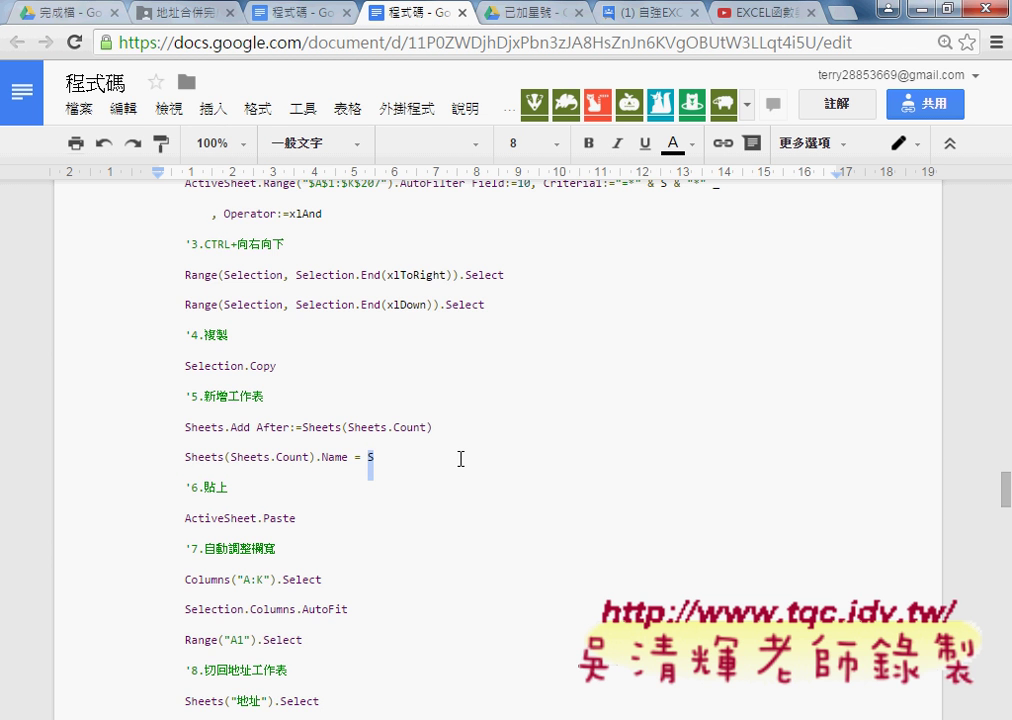
scroll(461, 459, up, 4)
scroll(461, 459, down, 1)
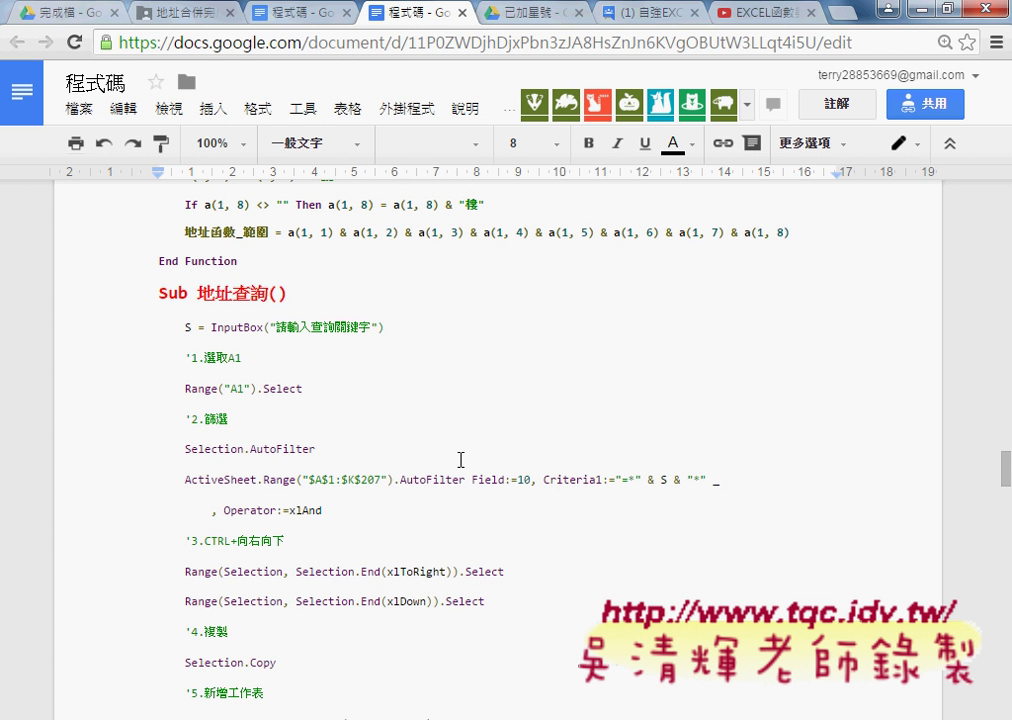